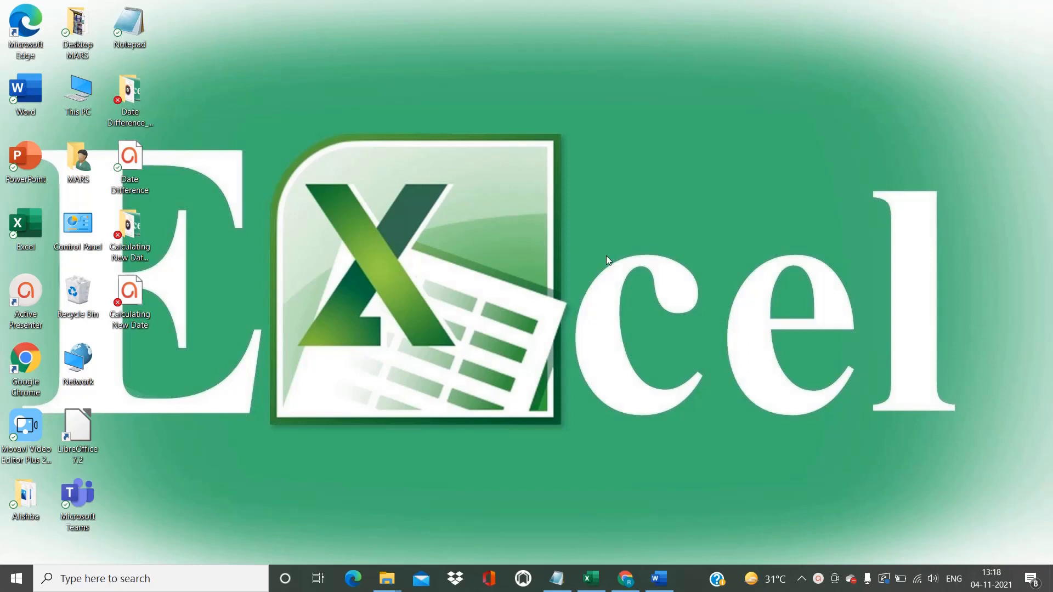
Step: Switch to the Excel workbook Book4 and examine the ME data columns and the Target and Incentive table
left_click(596, 584)
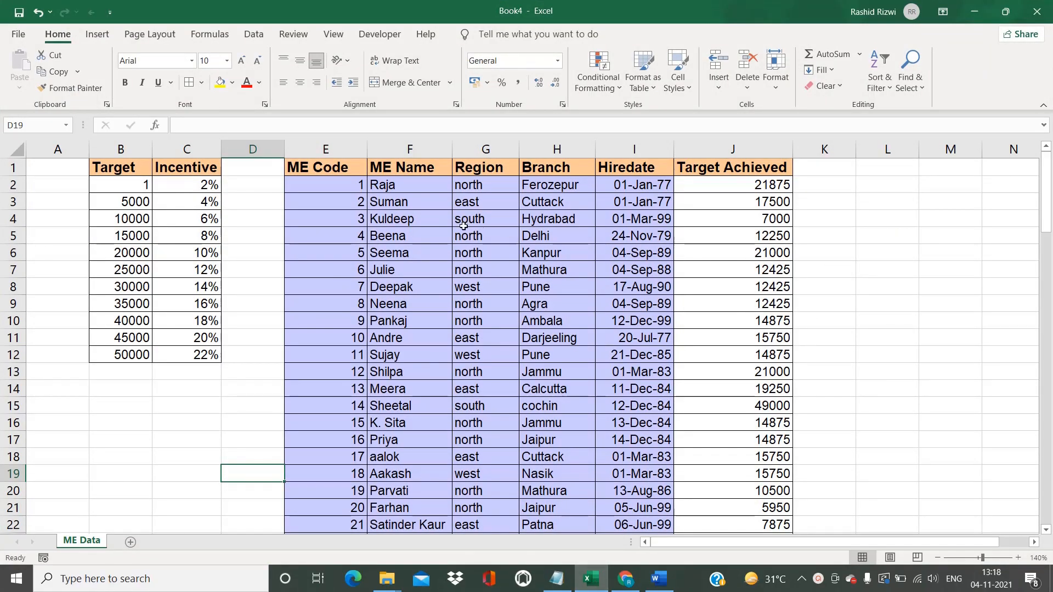
left_click(420, 255)
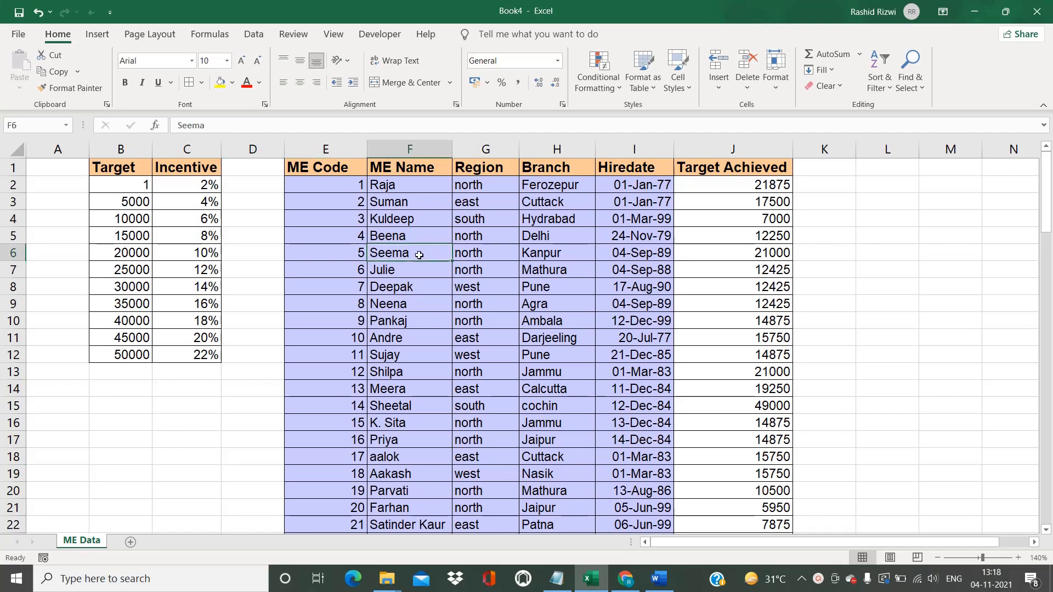
left_click(319, 149)
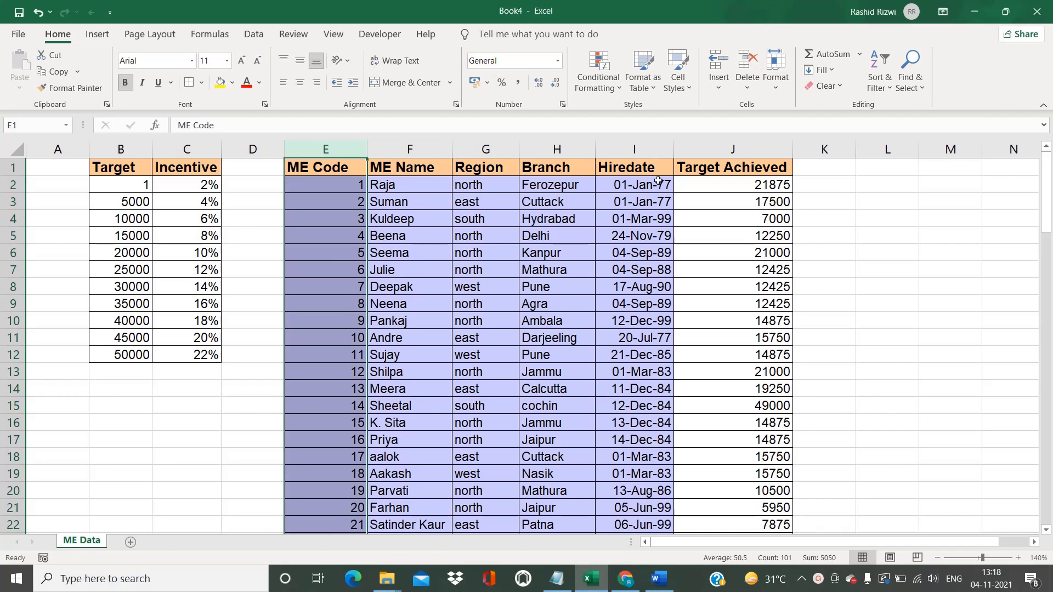
left_click(743, 169)
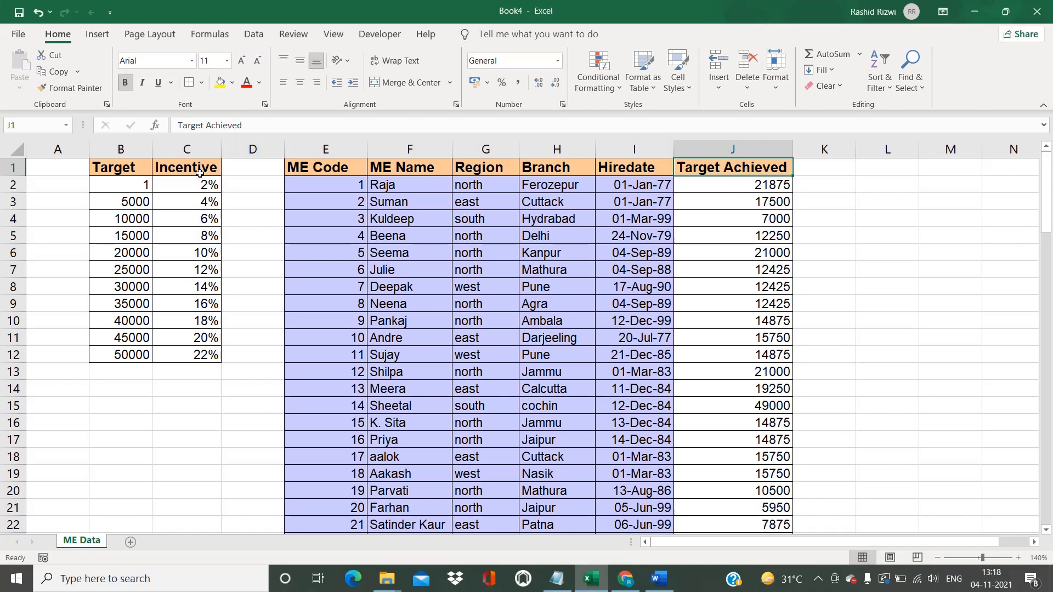
left_click(644, 217)
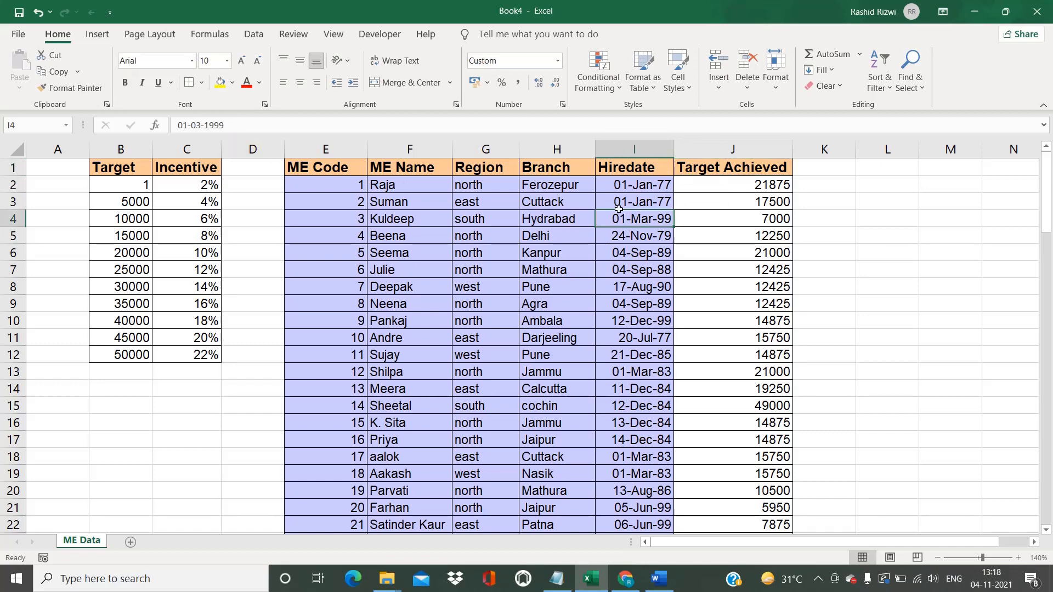
left_click(122, 187)
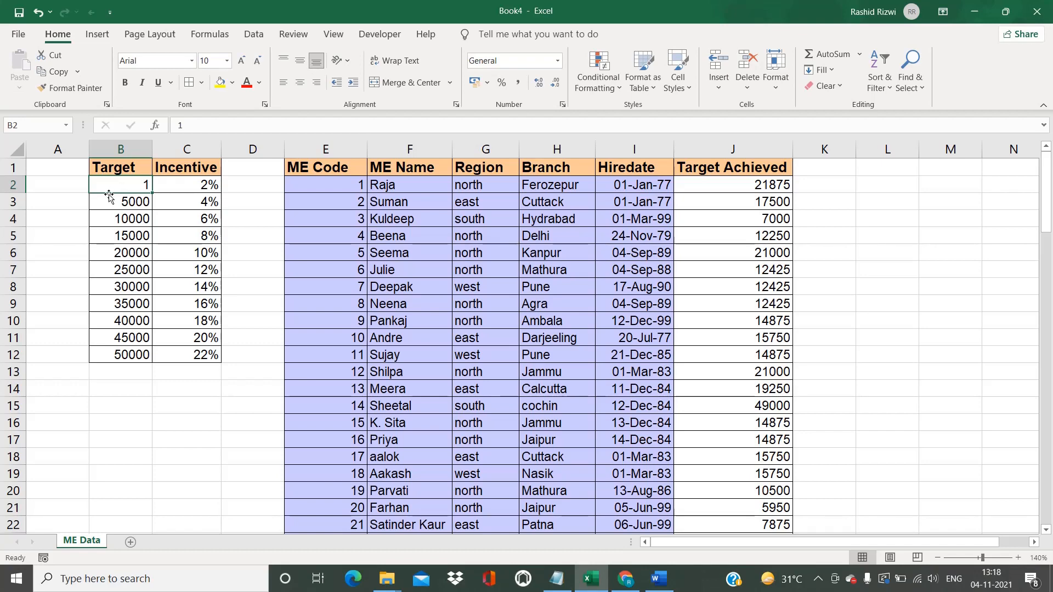
Step: Try to enter the range 1-4999 in cell A2, beside the first target
left_click(73, 188)
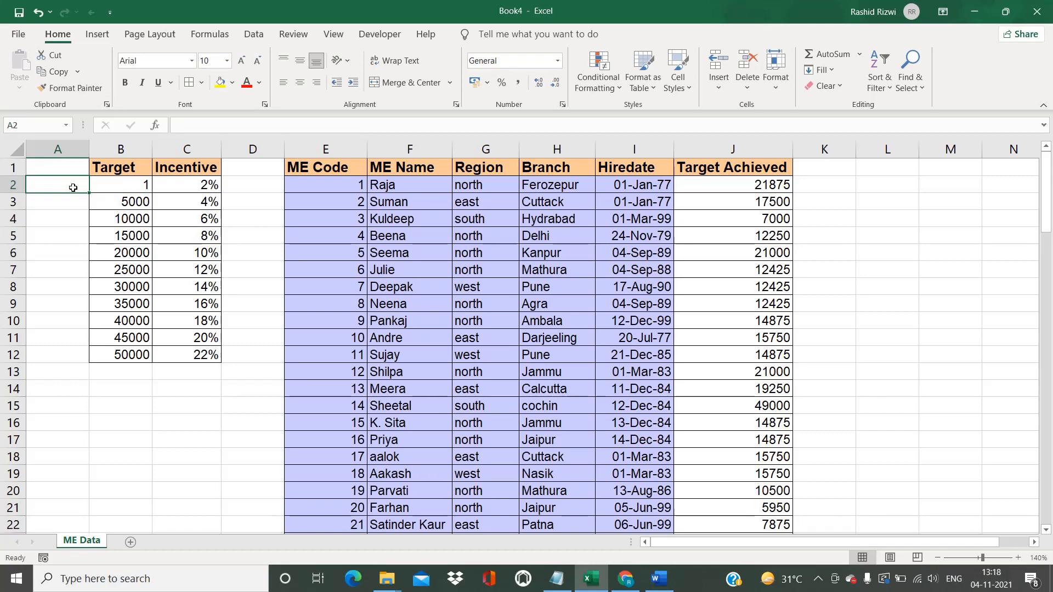
type("1")
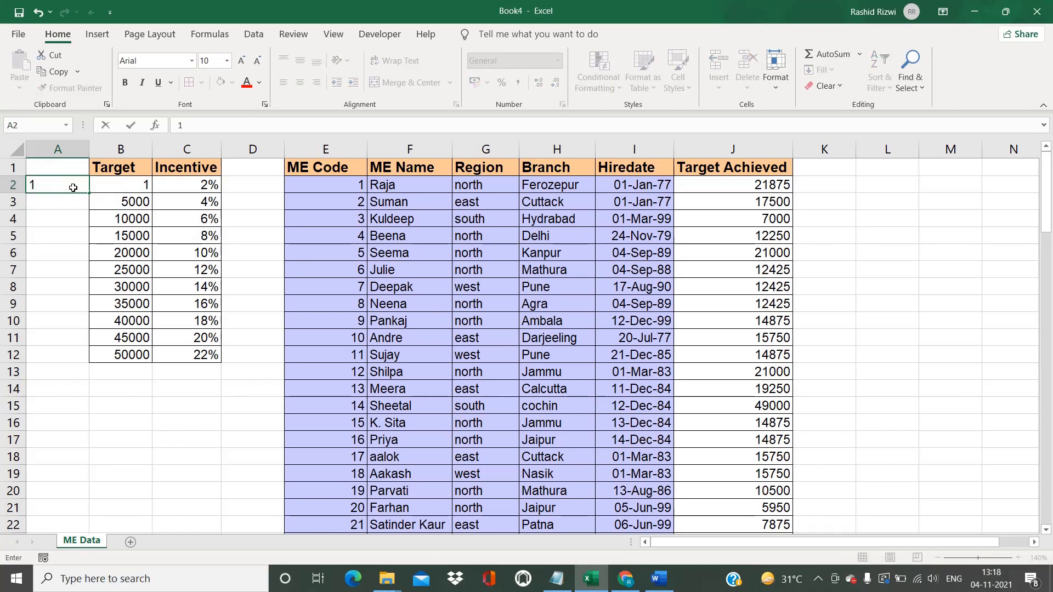
type("-499")
key("Return")
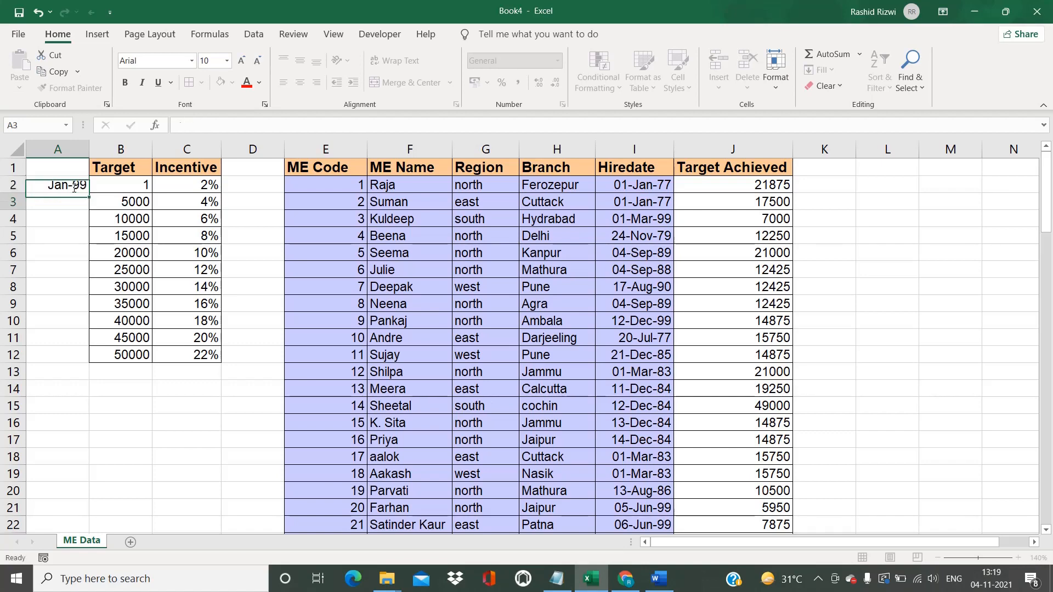
left_click(81, 186)
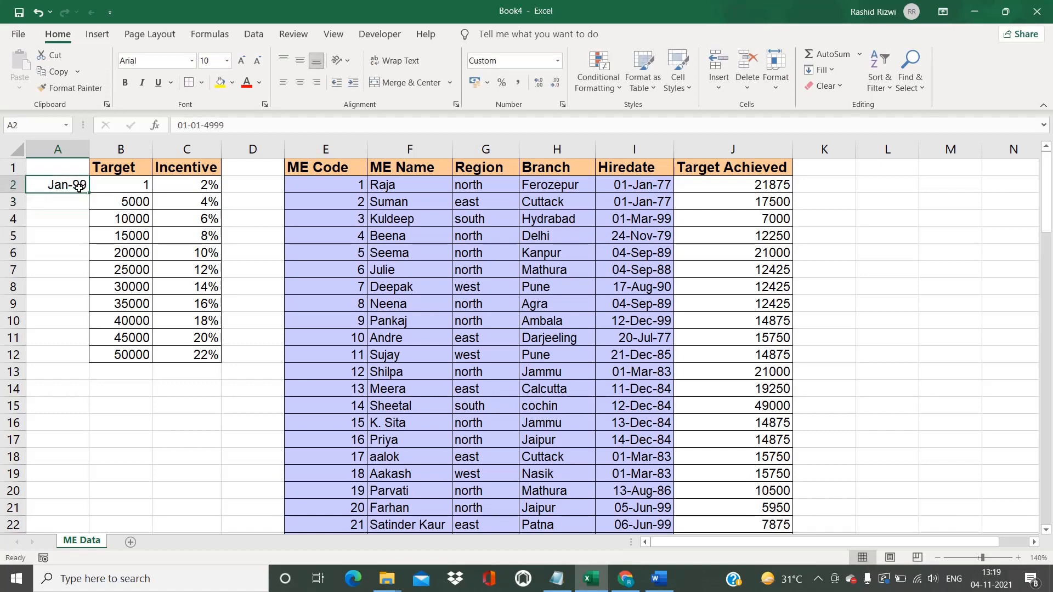
double_click(39, 187)
left_click(31, 187)
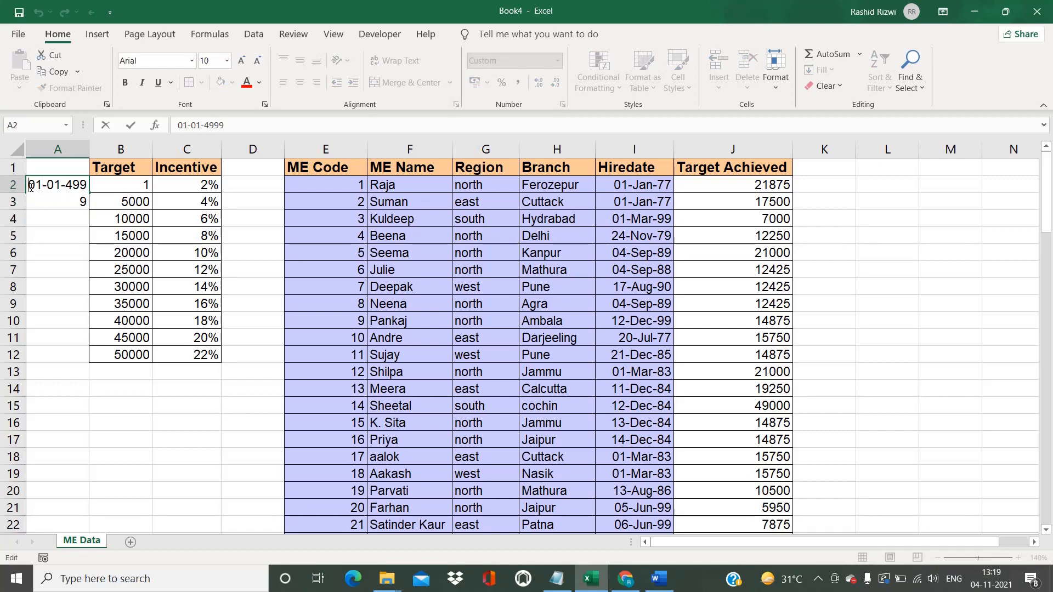
type("'")
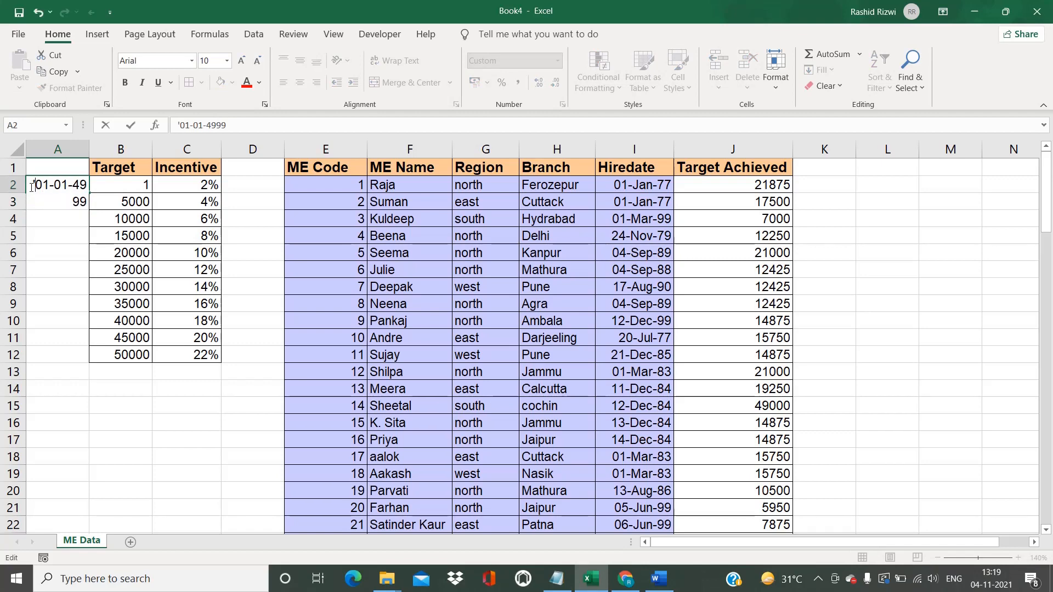
key("Escape")
Step: Replace the entry in cell A2 with the range 1-4999 stored as text
type("'1-")
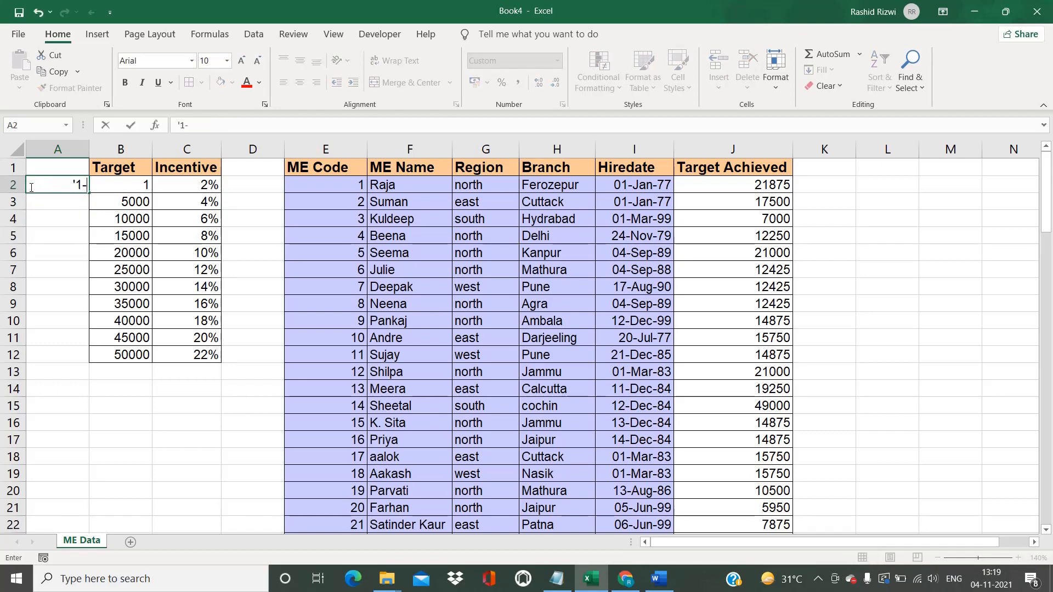
type("4999")
key("Return")
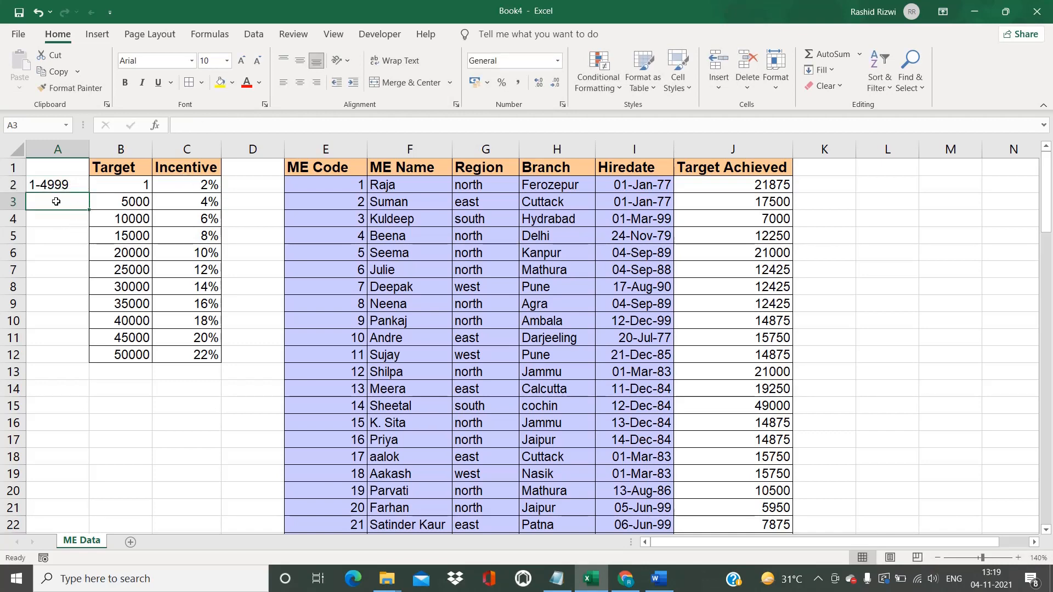
Step: Enter the range 5000-9999 as text in cell A3 and fit column A's width to it
type("500")
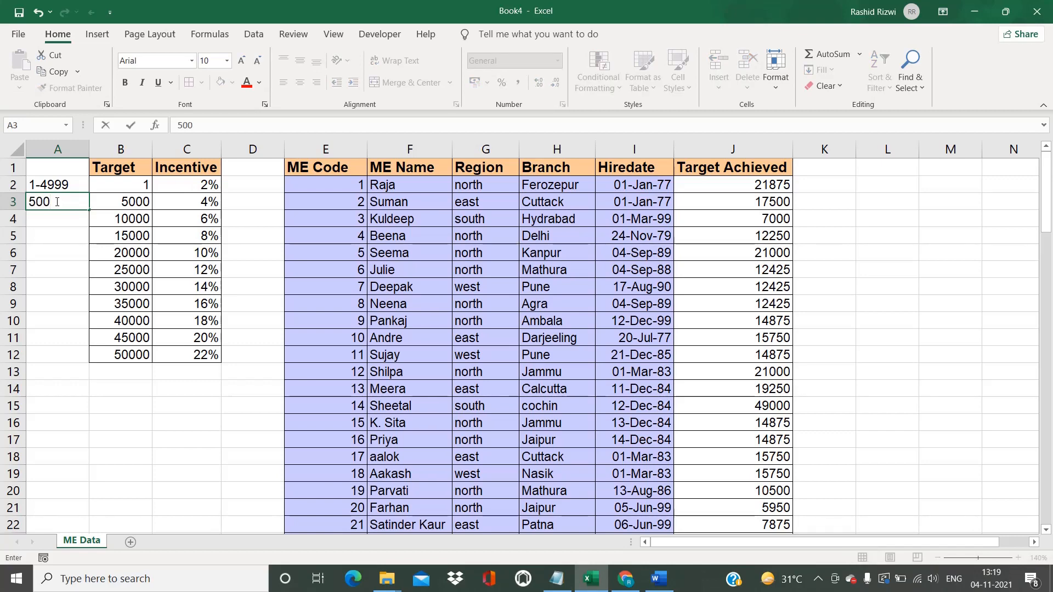
key("BackSpace")
key("BackSpace")
key("BackSpace")
type("'5000-9999")
key("Return")
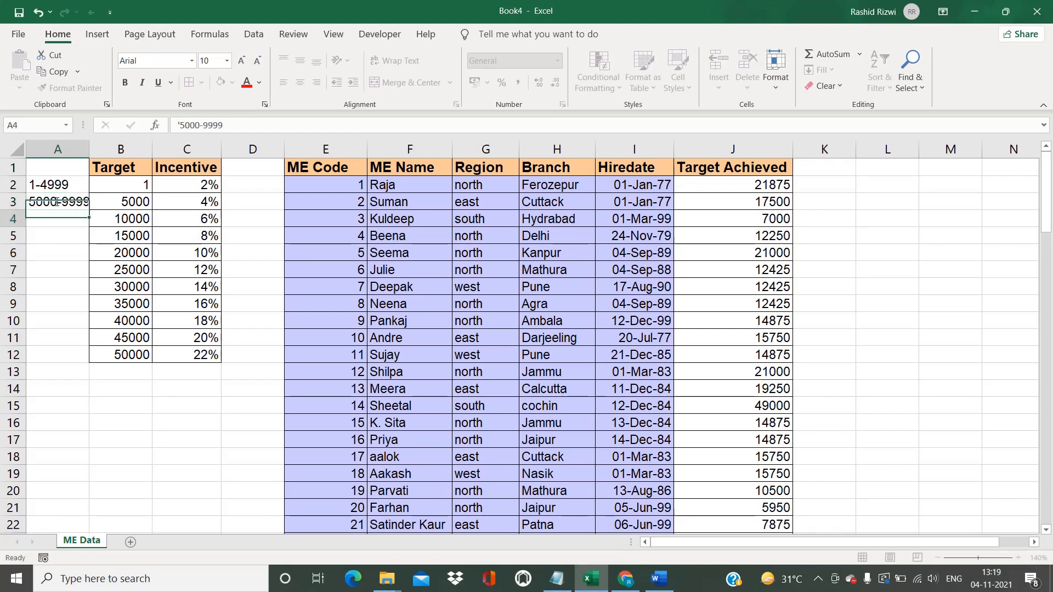
left_click_drag(89, 151, 89, 151)
double_click(89, 151)
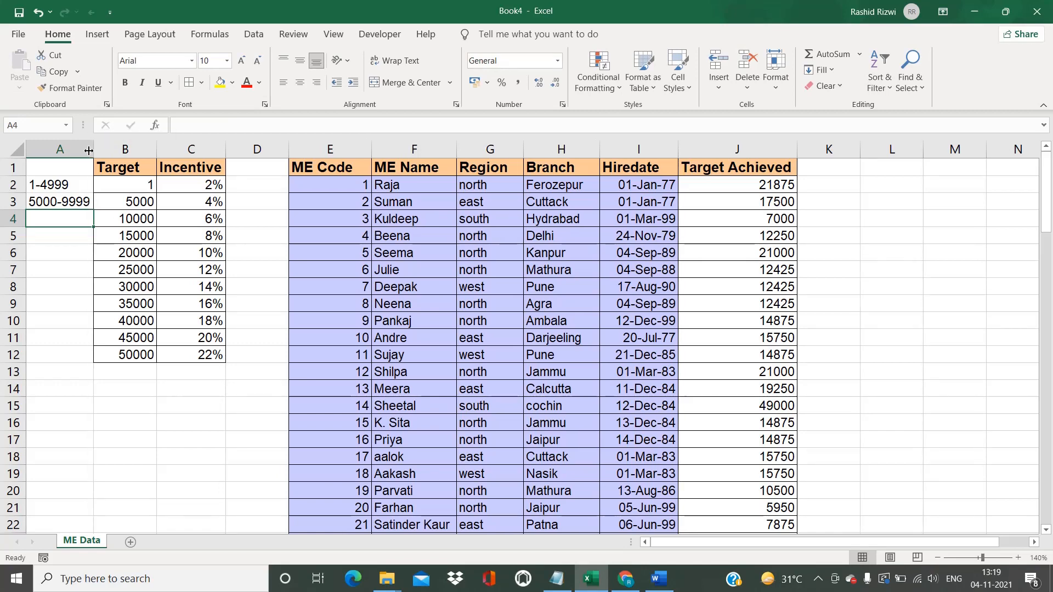
type("'1000")
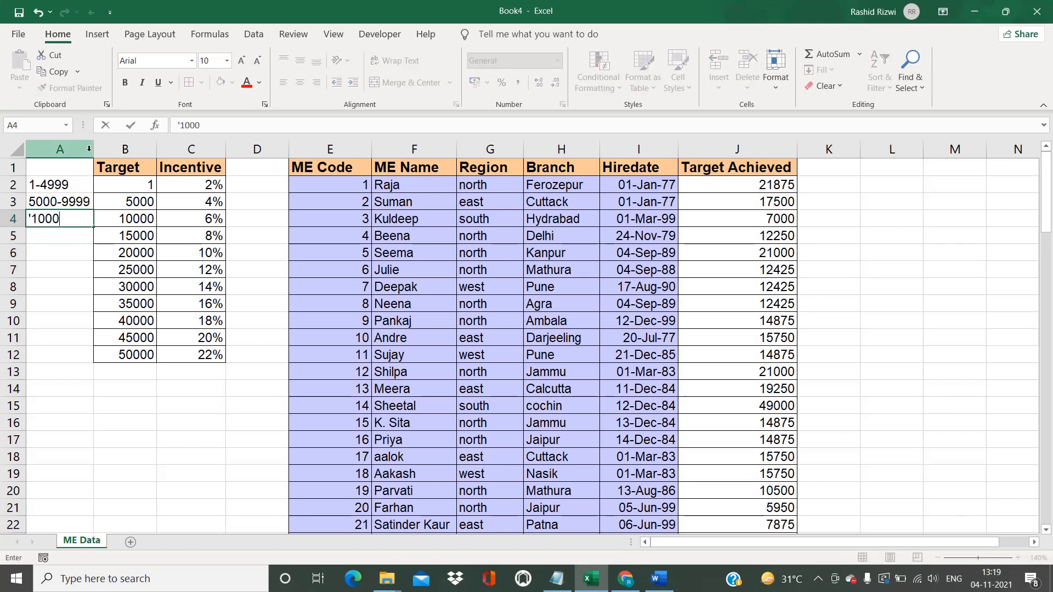
type("0-14999")
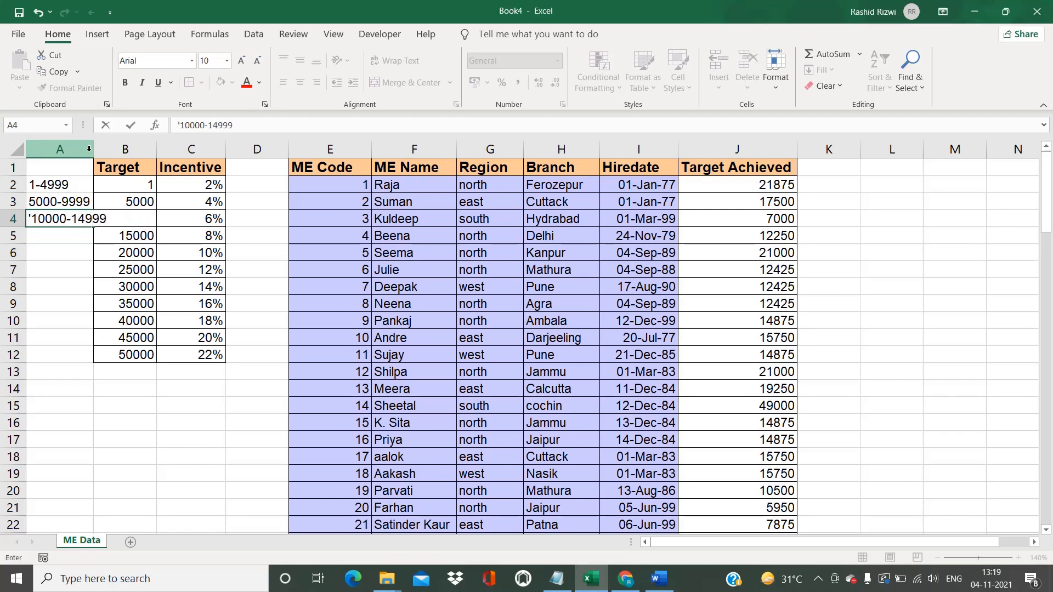
key("Return")
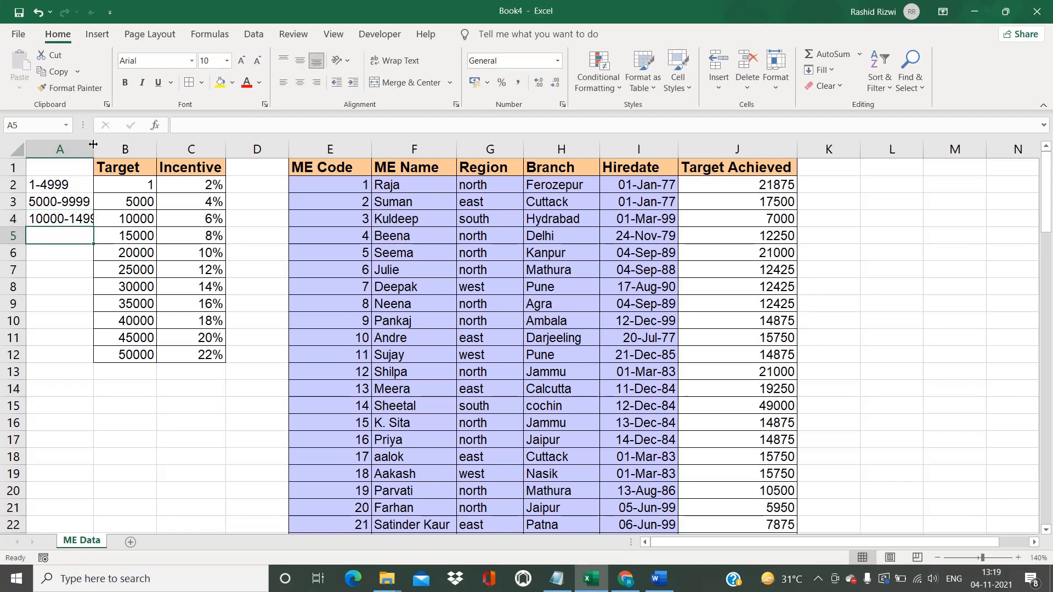
left_click_drag(94, 145, 108, 145)
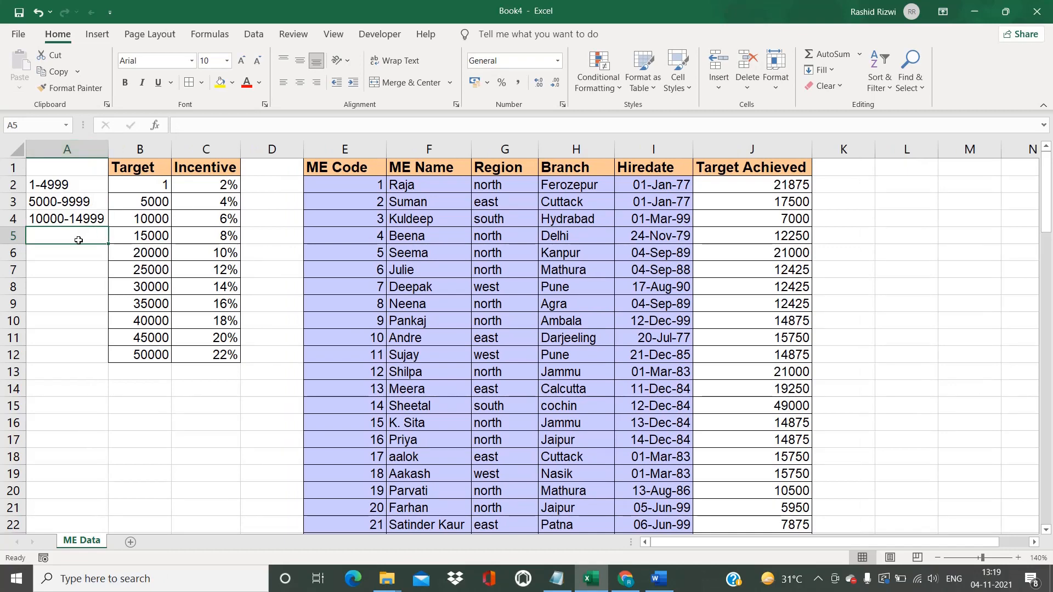
type("'15000")
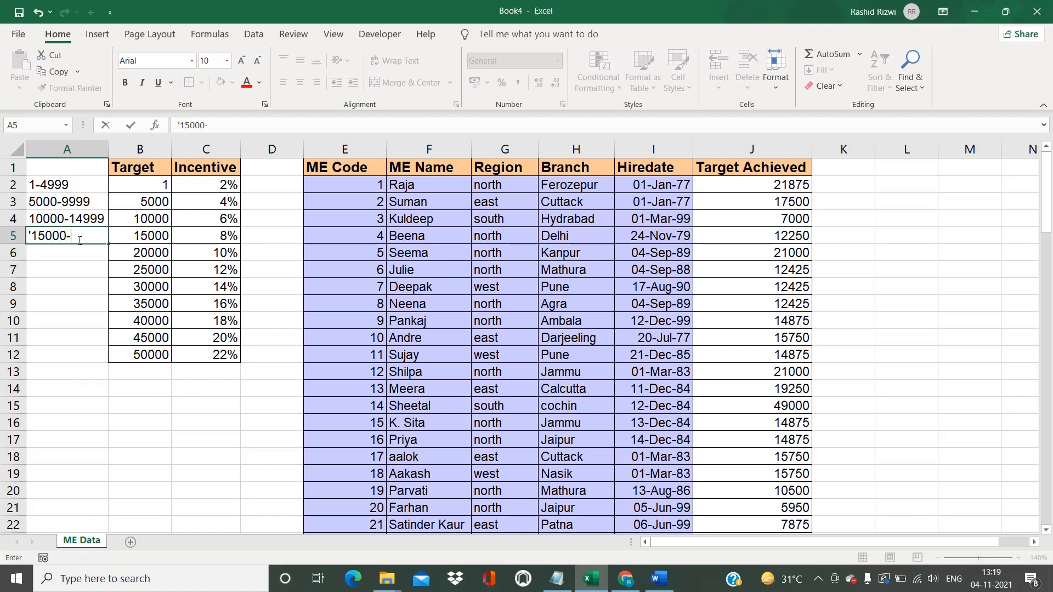
type("-19999")
key("Return")
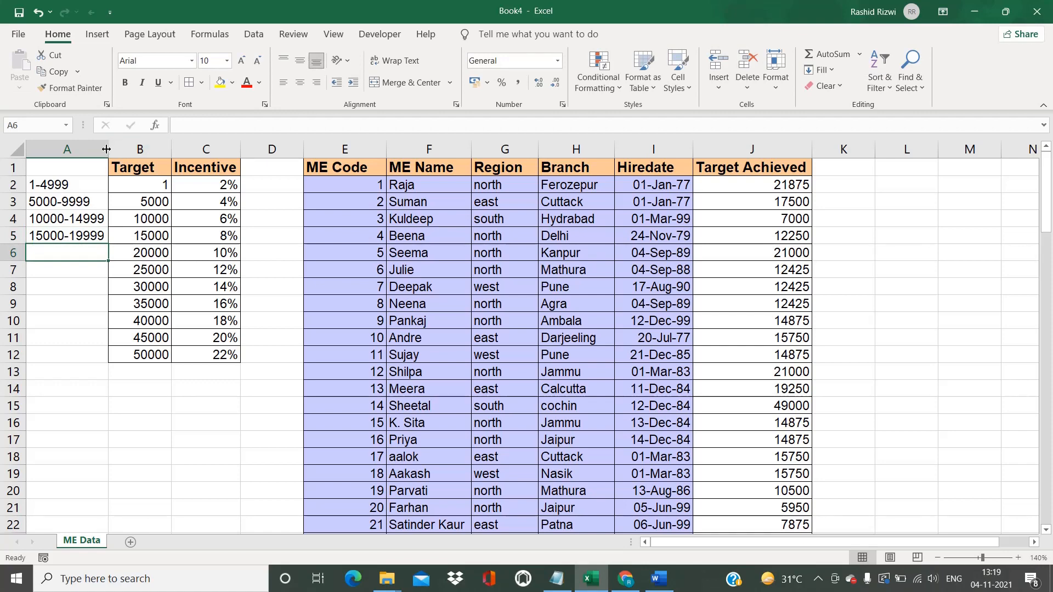
left_click_drag(105, 149, 105, 149)
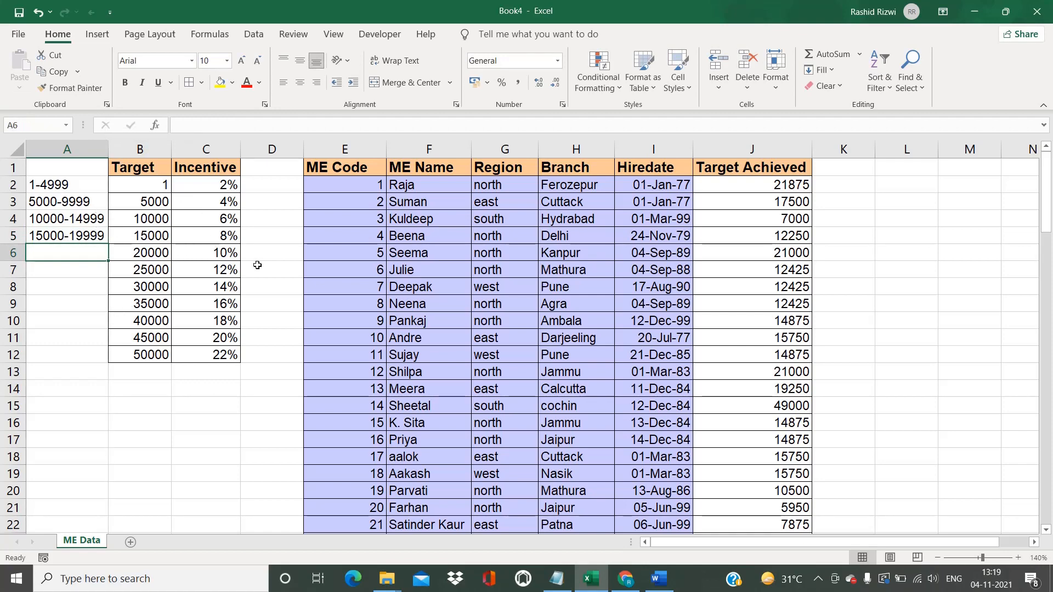
left_click(68, 150)
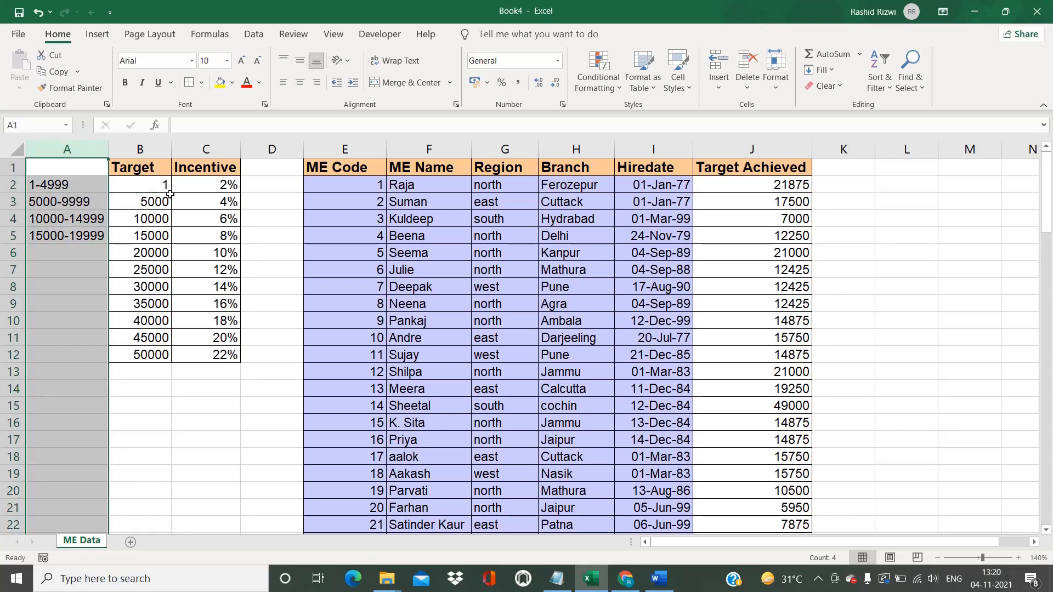
left_click(144, 251)
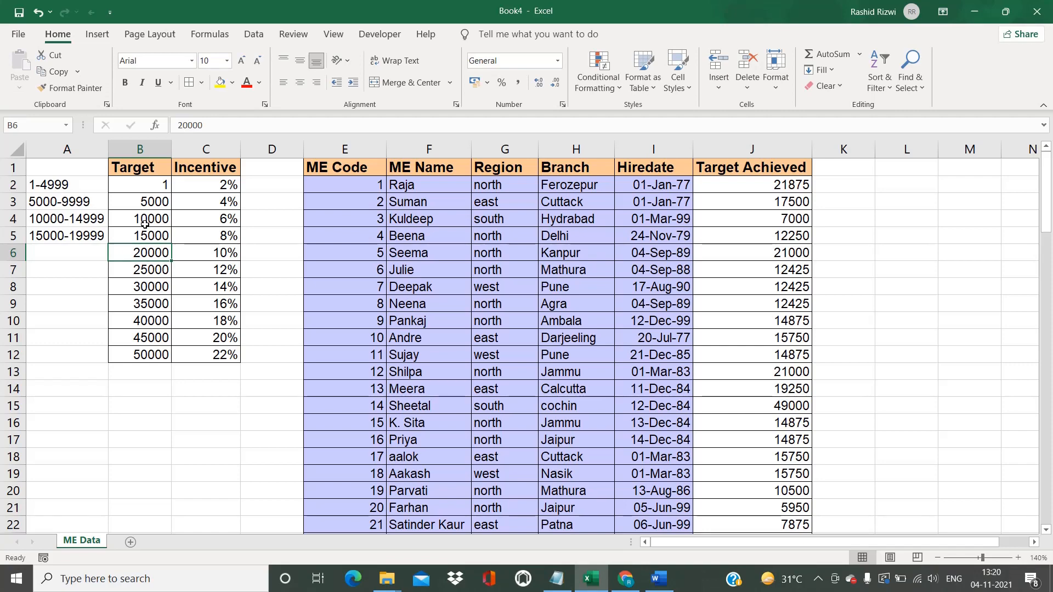
Step: Add the heading Incentive in cell K1, next to the Target Achieved heading
left_click(839, 170)
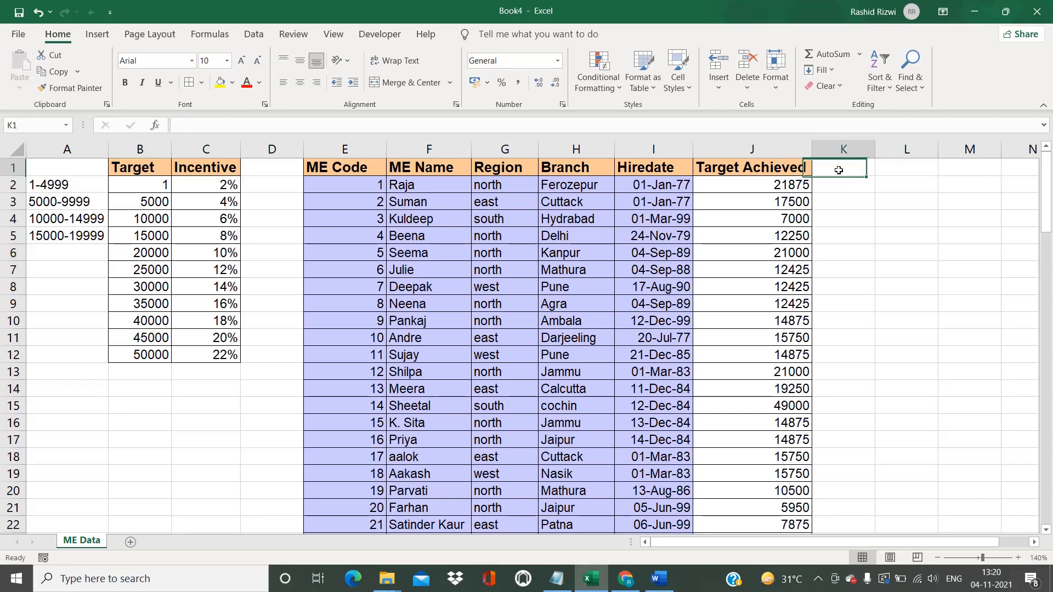
type("Ince")
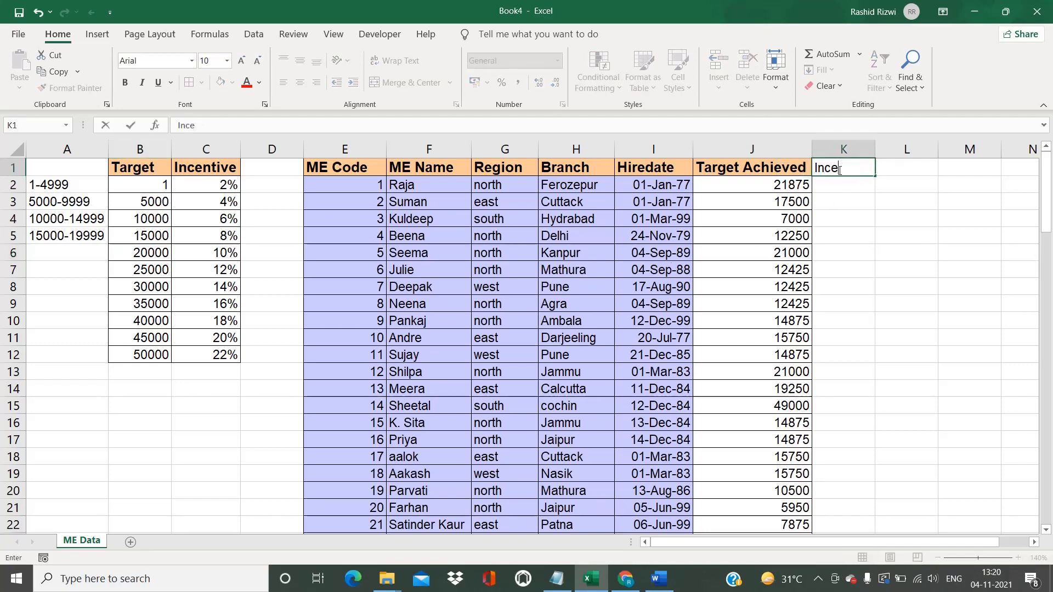
type("ntive")
key("Return")
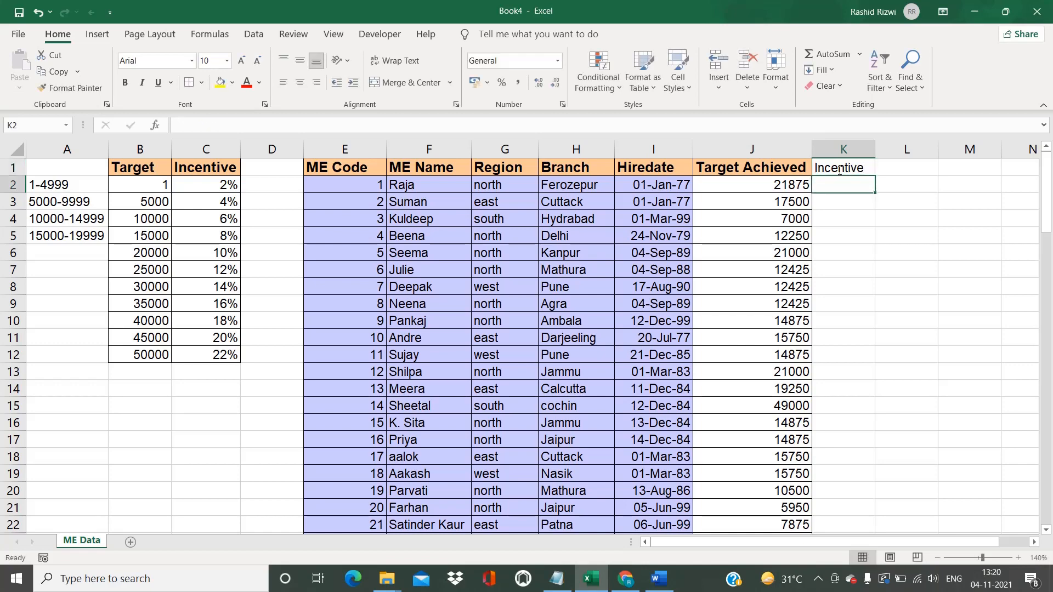
Step: Copy the Target Achieved heading's formatting to the Incentive heading in K1 and autofit column K
left_click(764, 166)
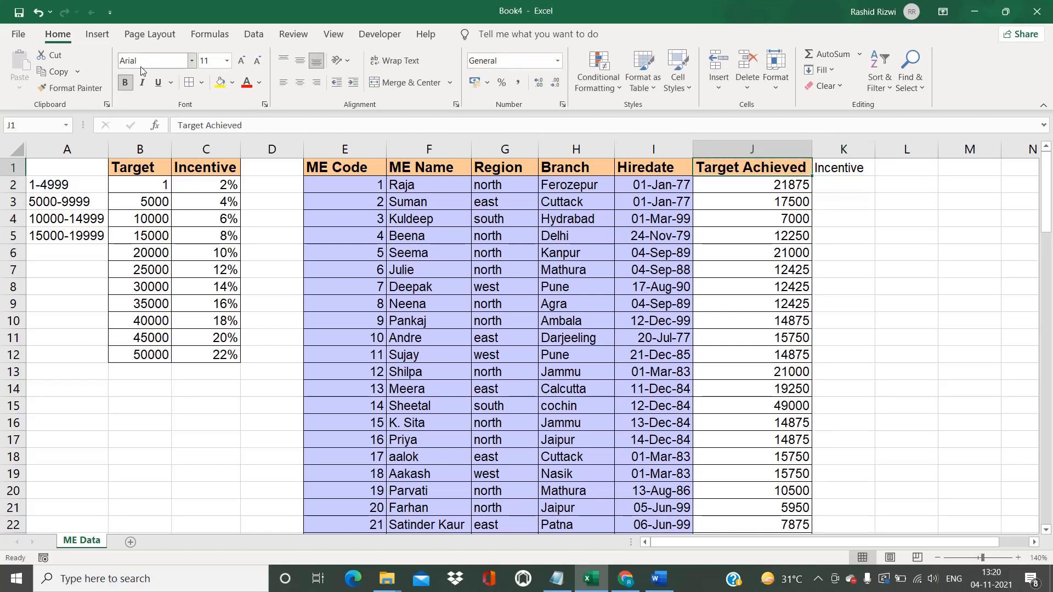
left_click(70, 88)
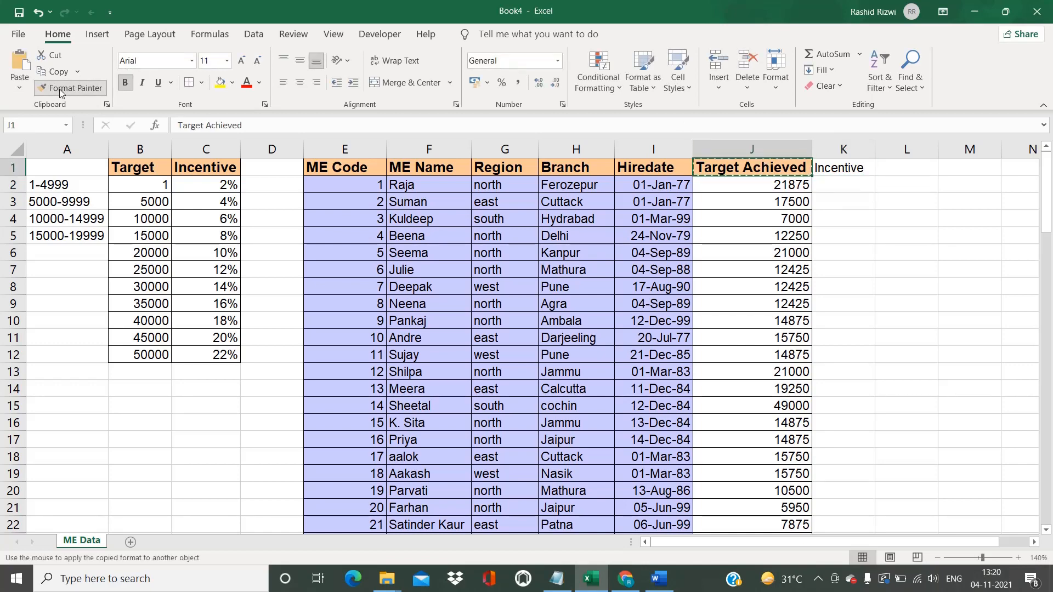
left_click(841, 168)
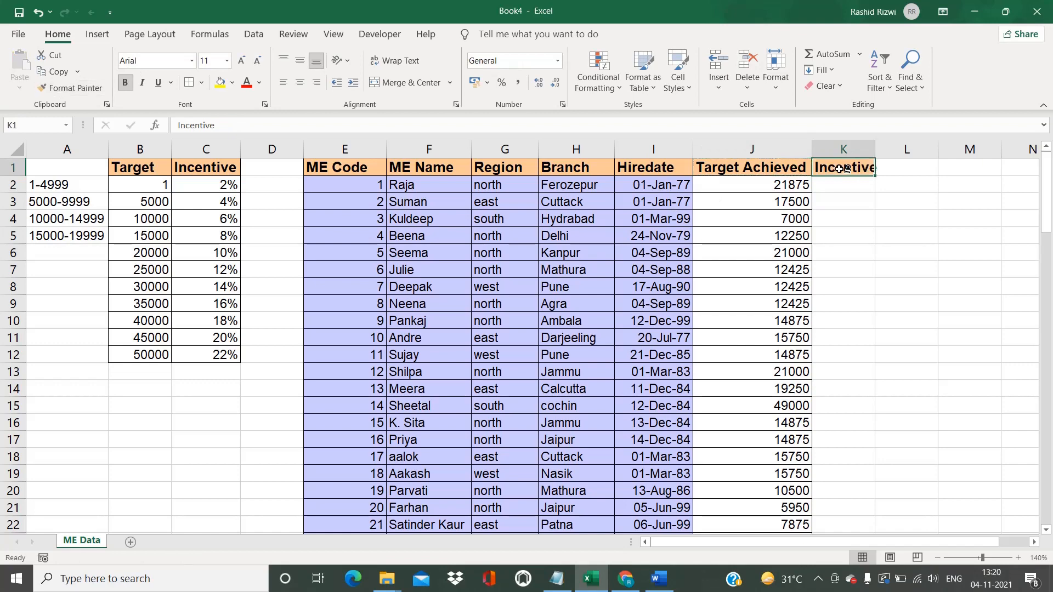
double_click(876, 149)
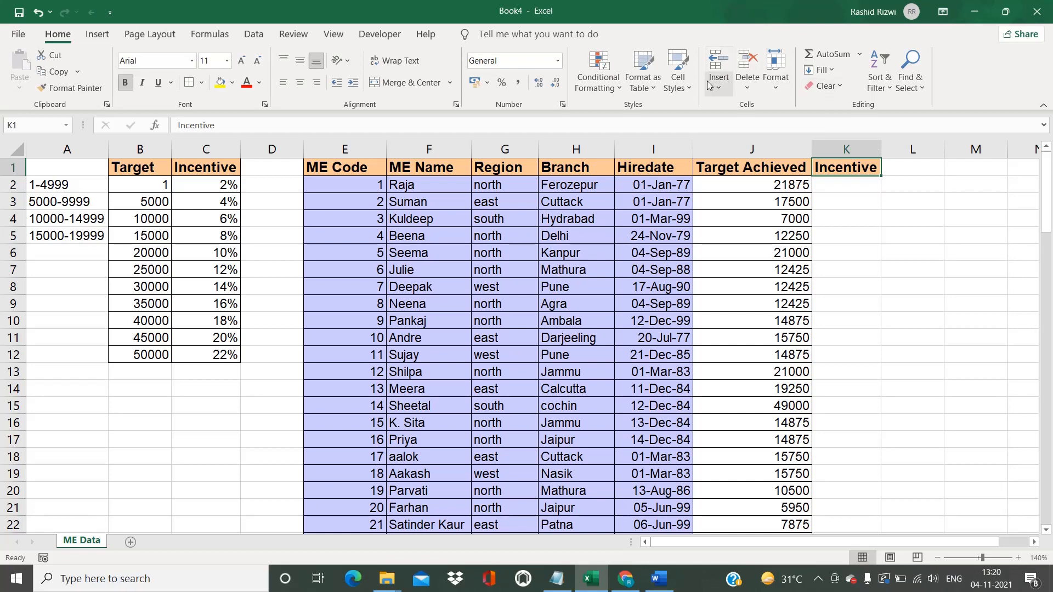
Step: Clear all the range labels from column A
left_click(87, 153)
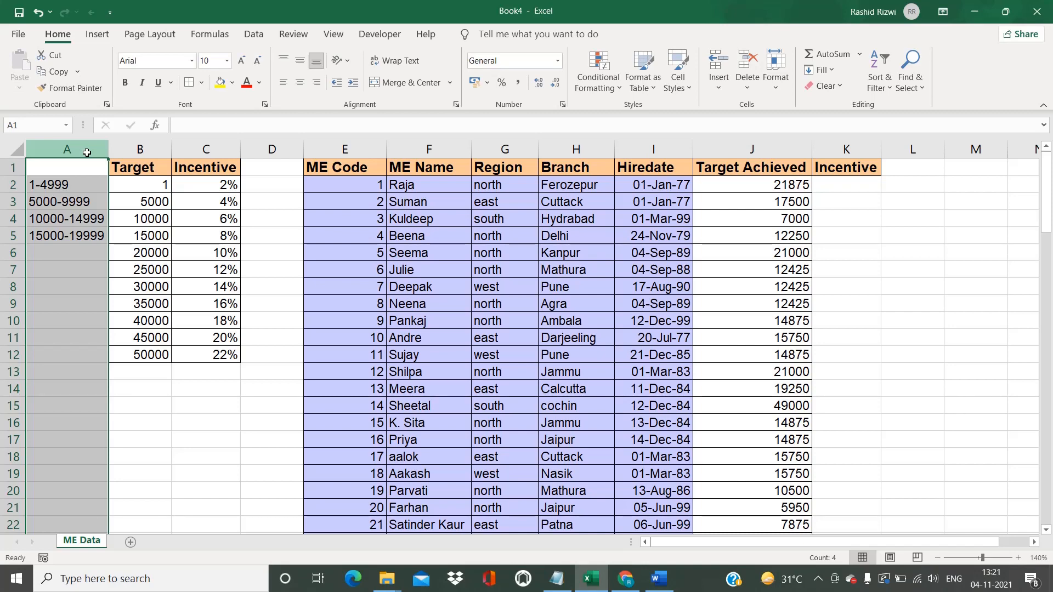
key("Delete")
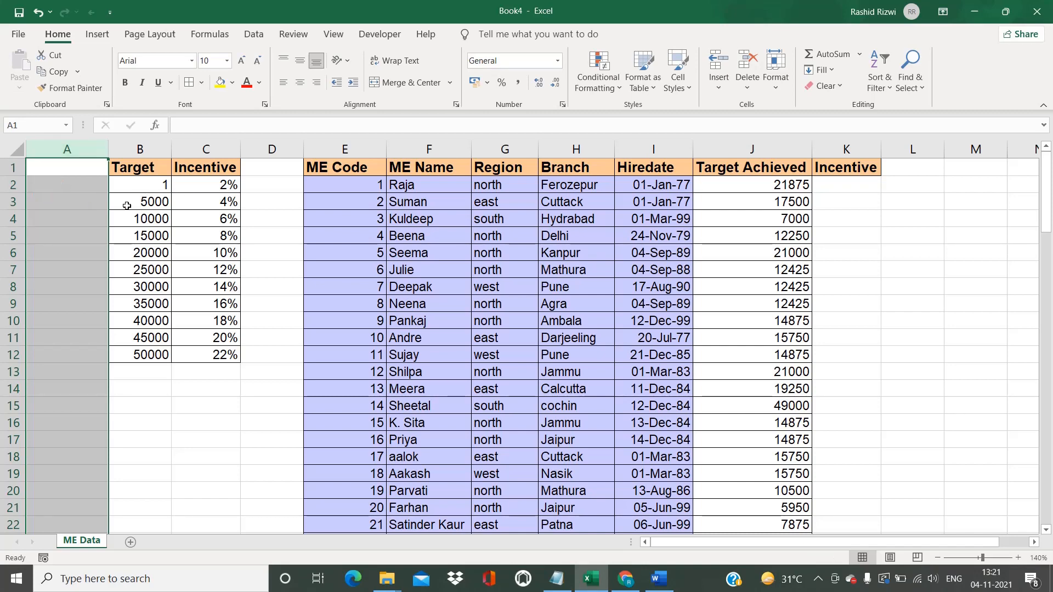
left_click(157, 253)
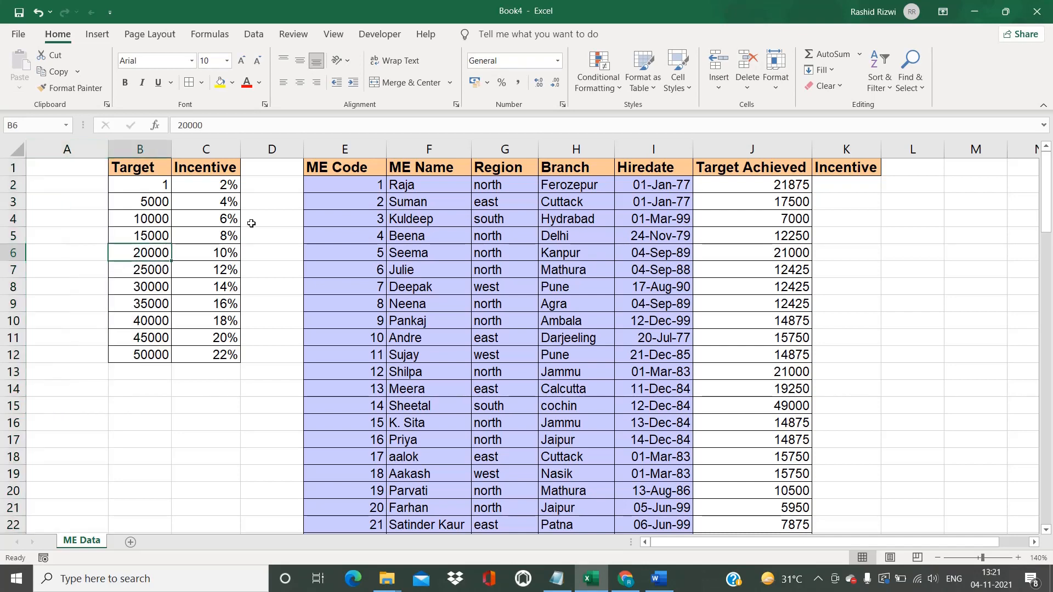
left_click(850, 185)
type("=i")
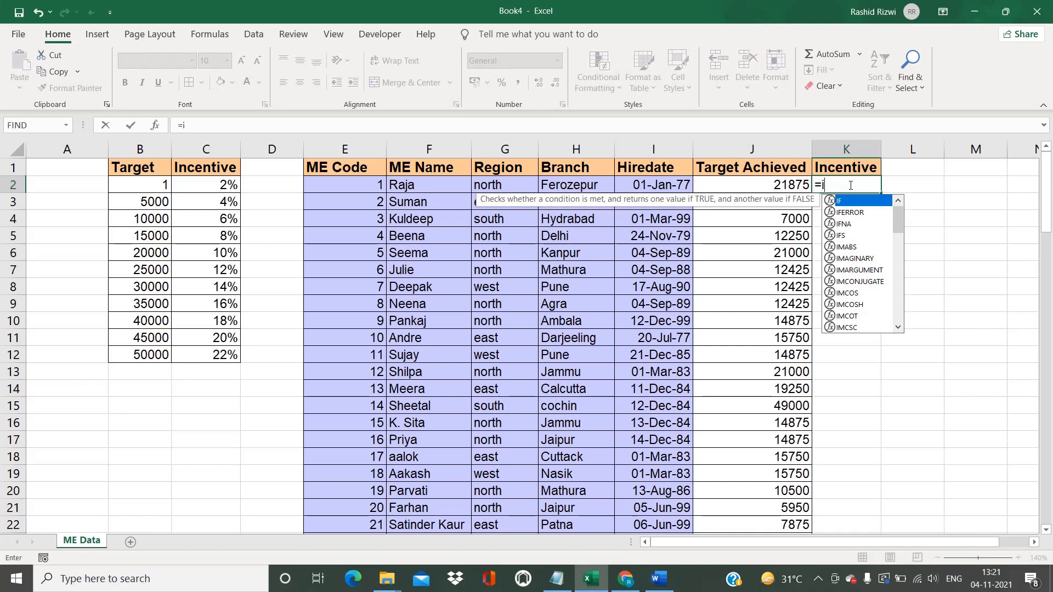
key("Escape")
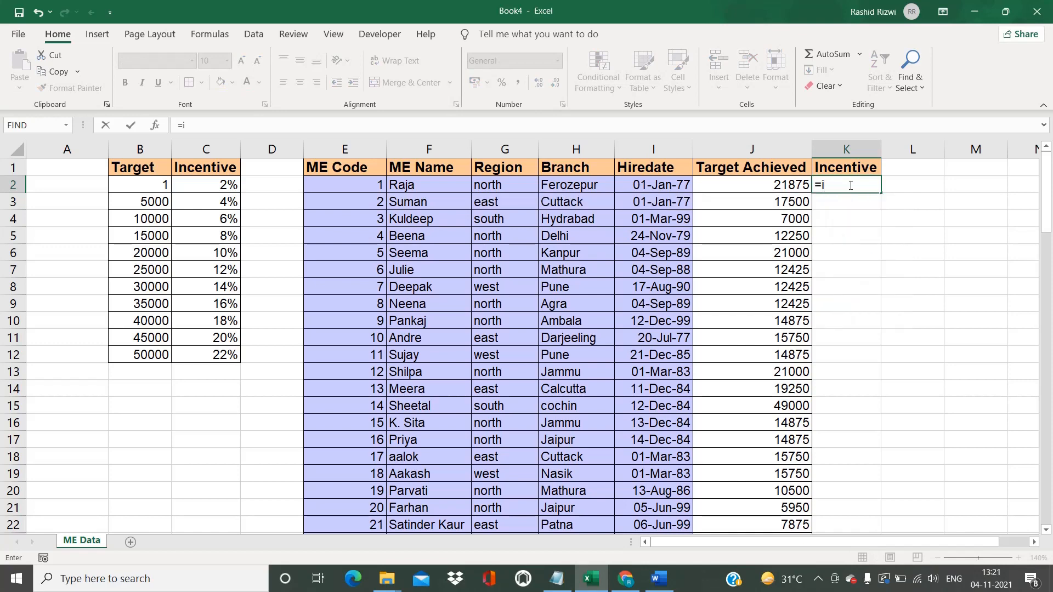
key("BackSpace")
type("IF(")
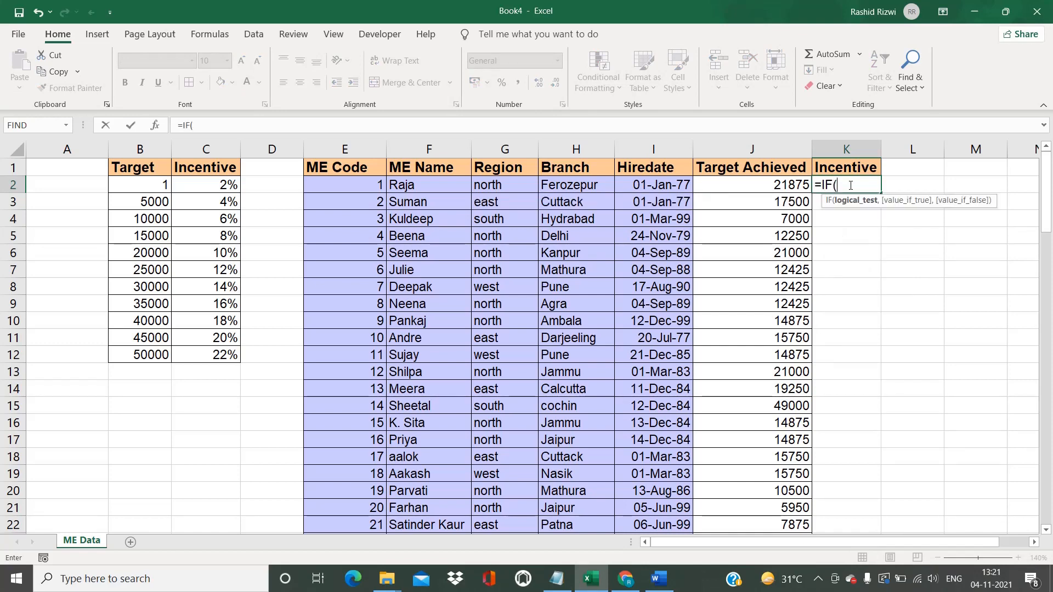
left_click(779, 185)
type(">=")
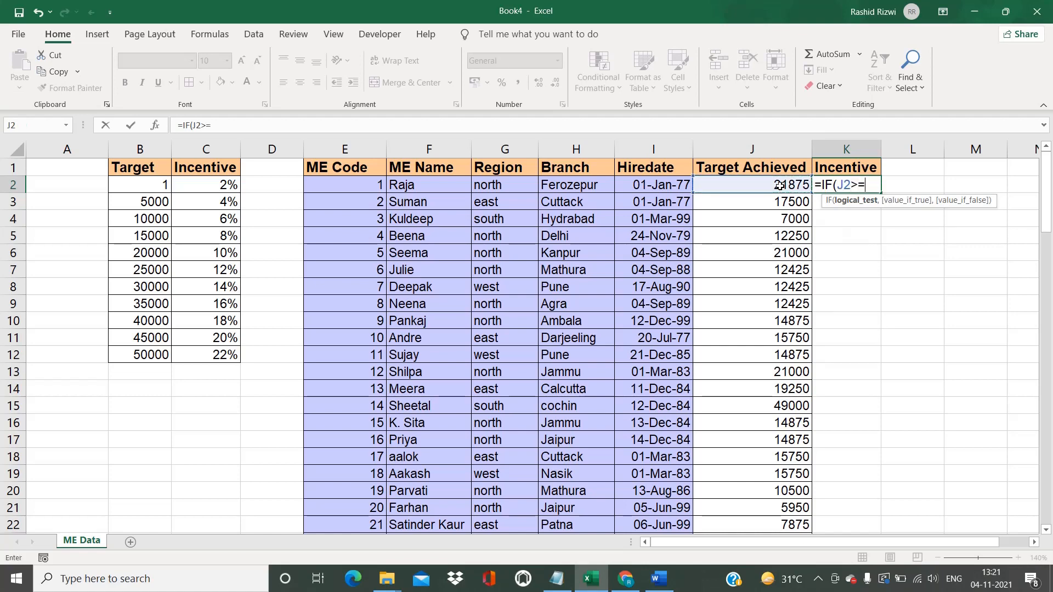
type("50000,")
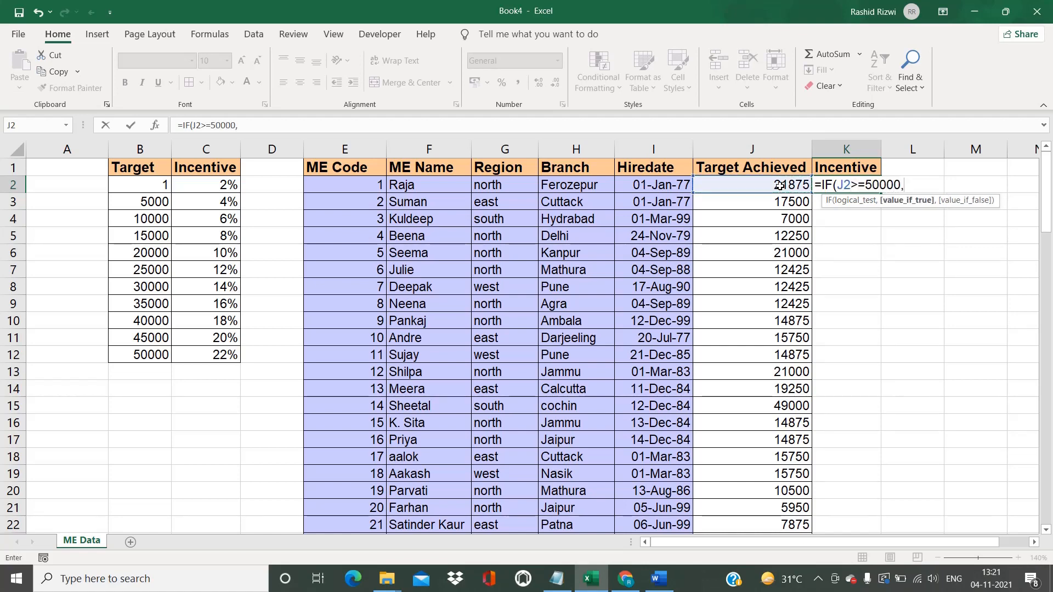
type("22%,IF")
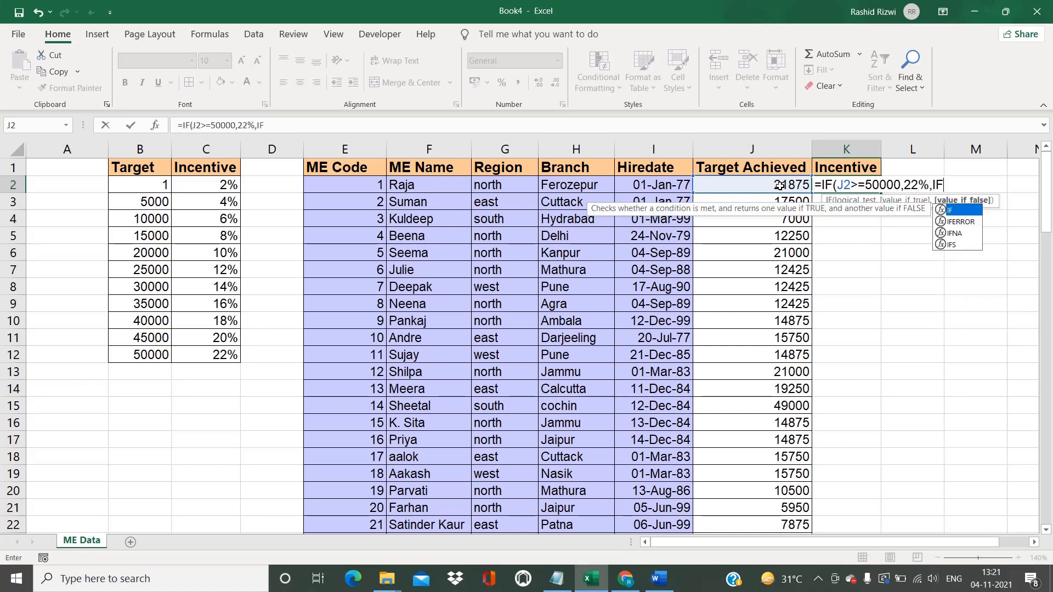
type("(")
left_click(789, 185)
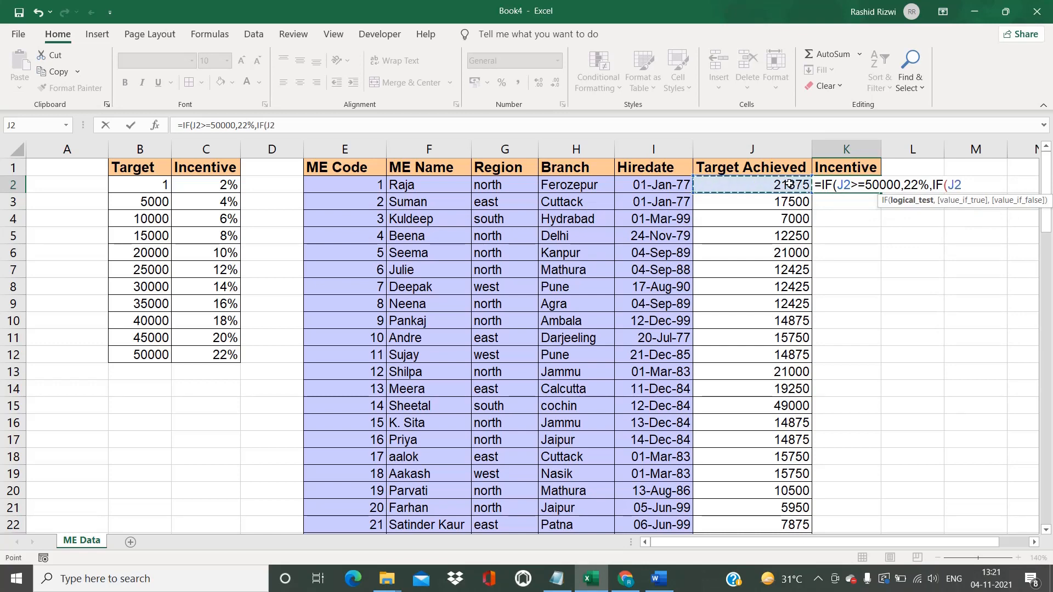
type(">=")
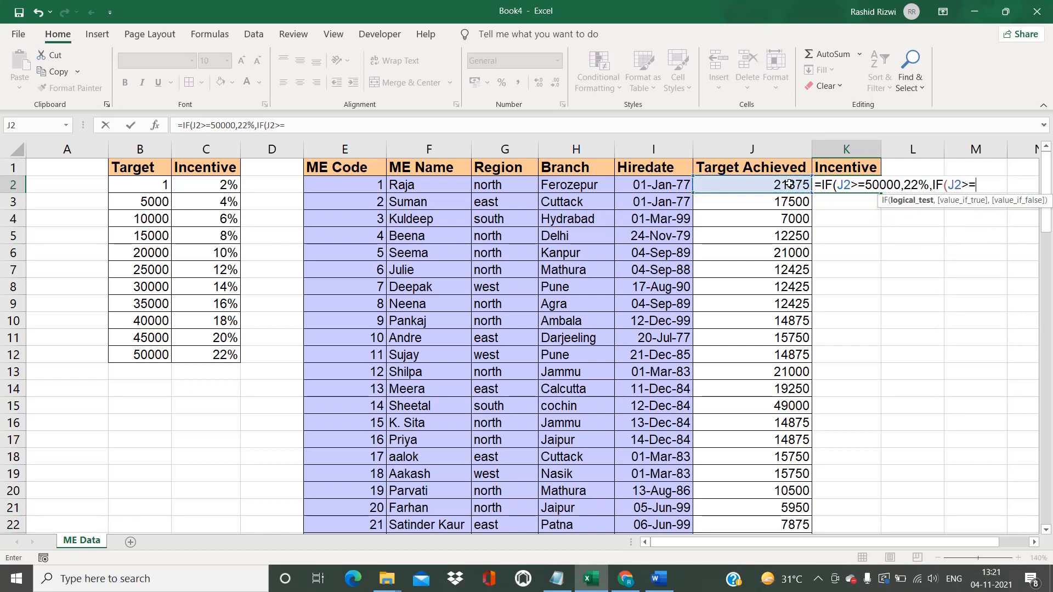
type("45000,")
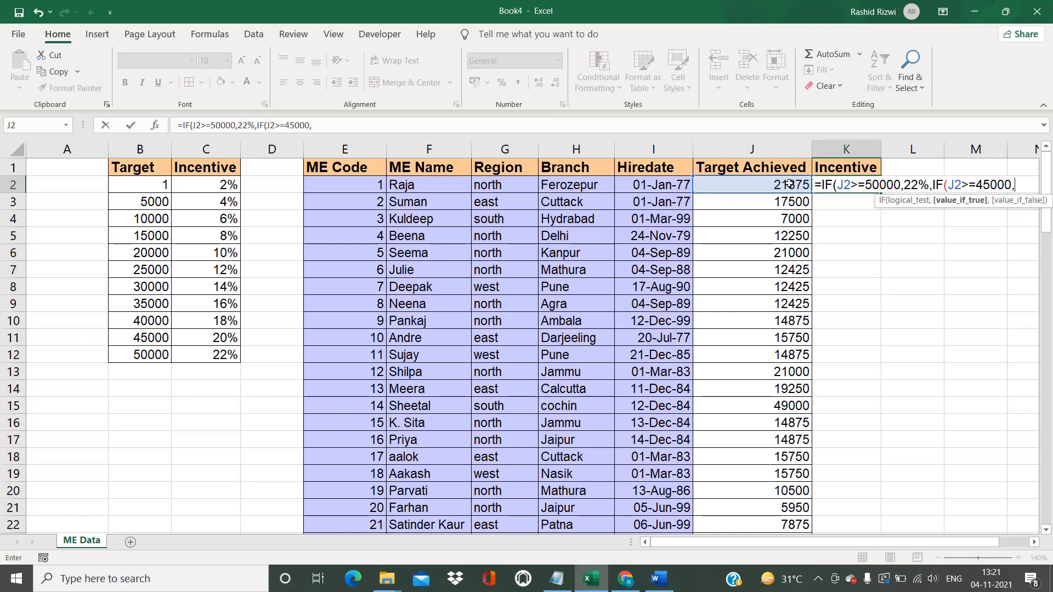
type("20%")
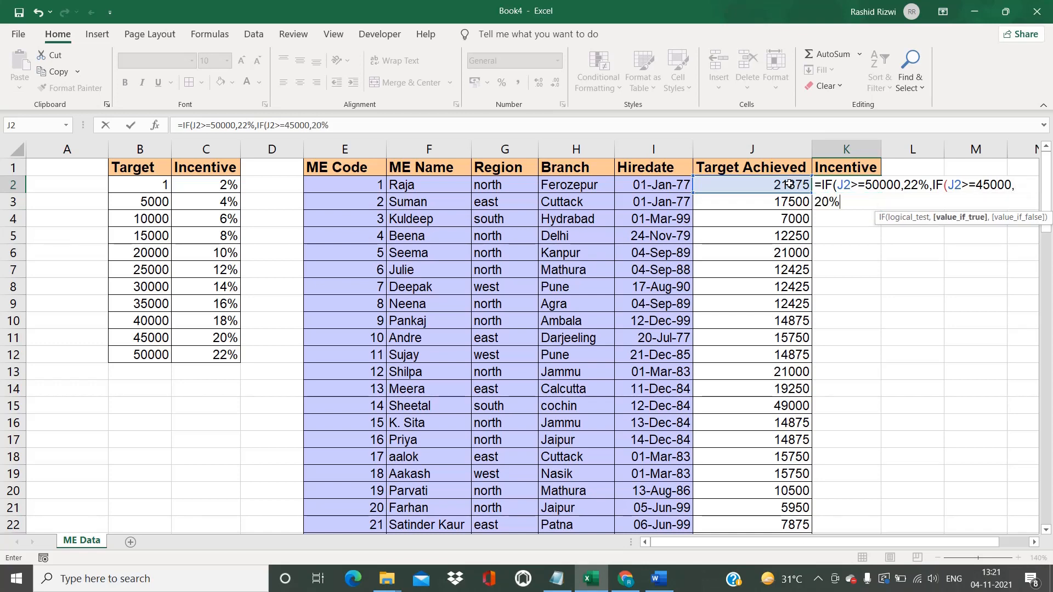
type(",I")
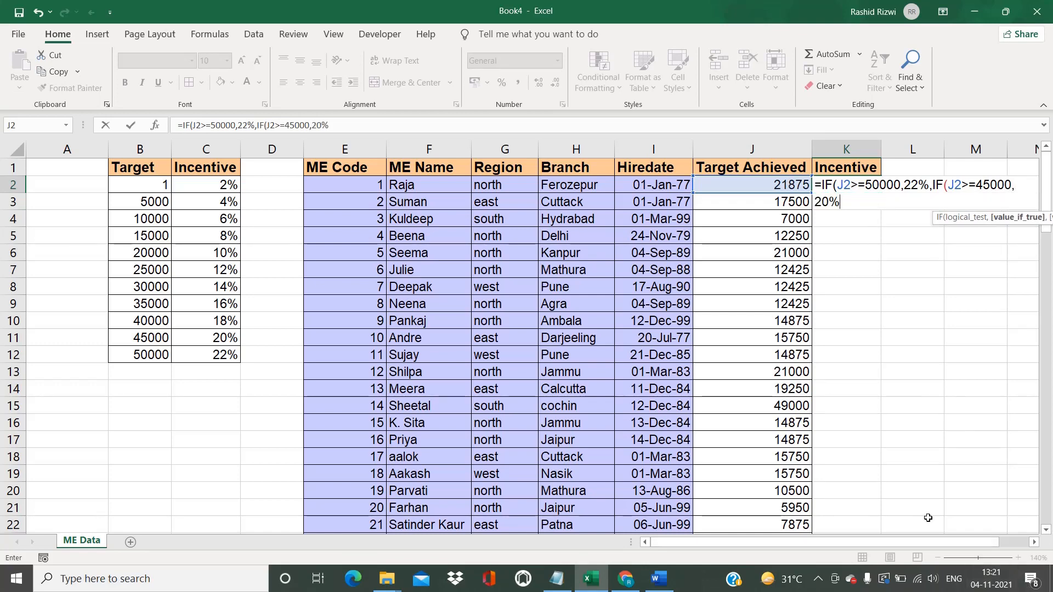
type("F(")
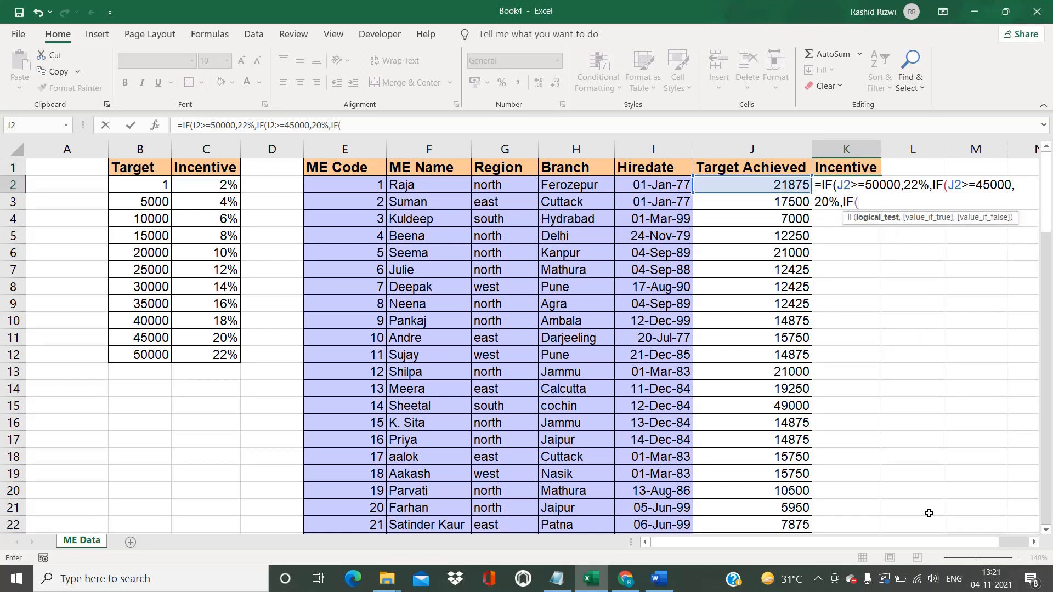
left_click(772, 183)
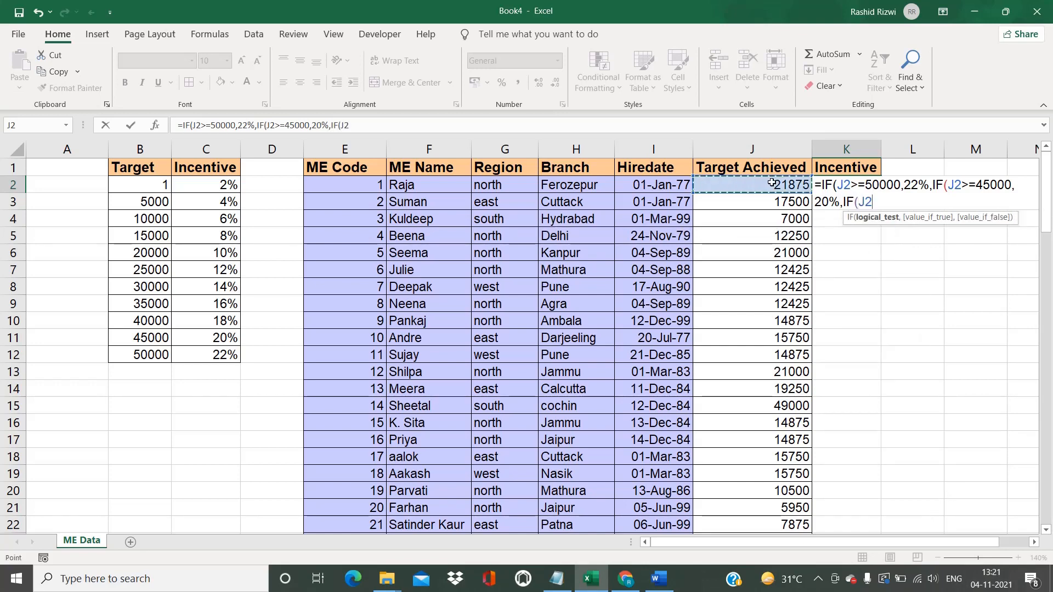
type(">=")
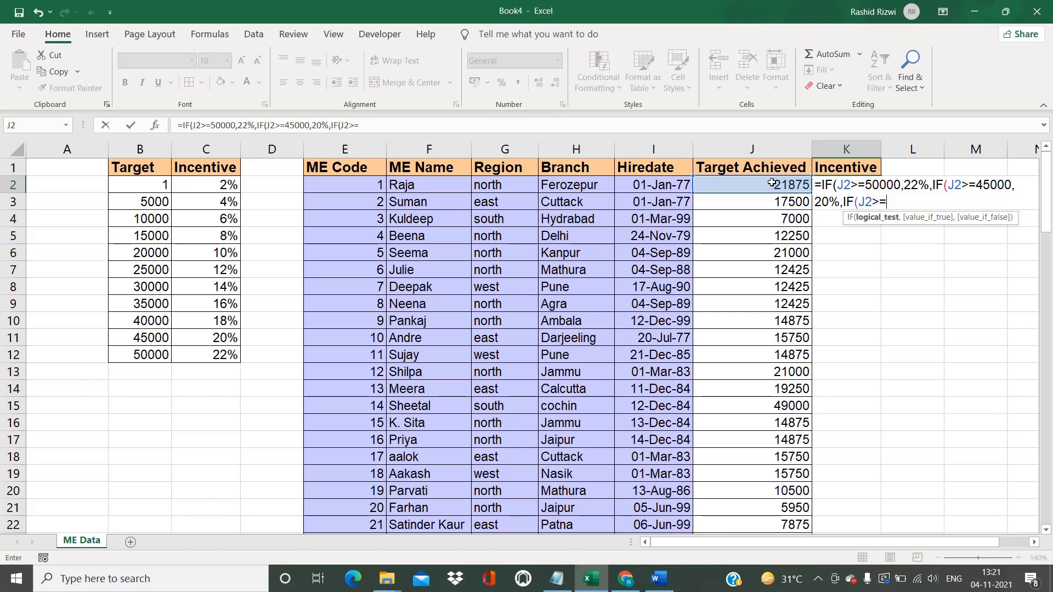
type("40000,1")
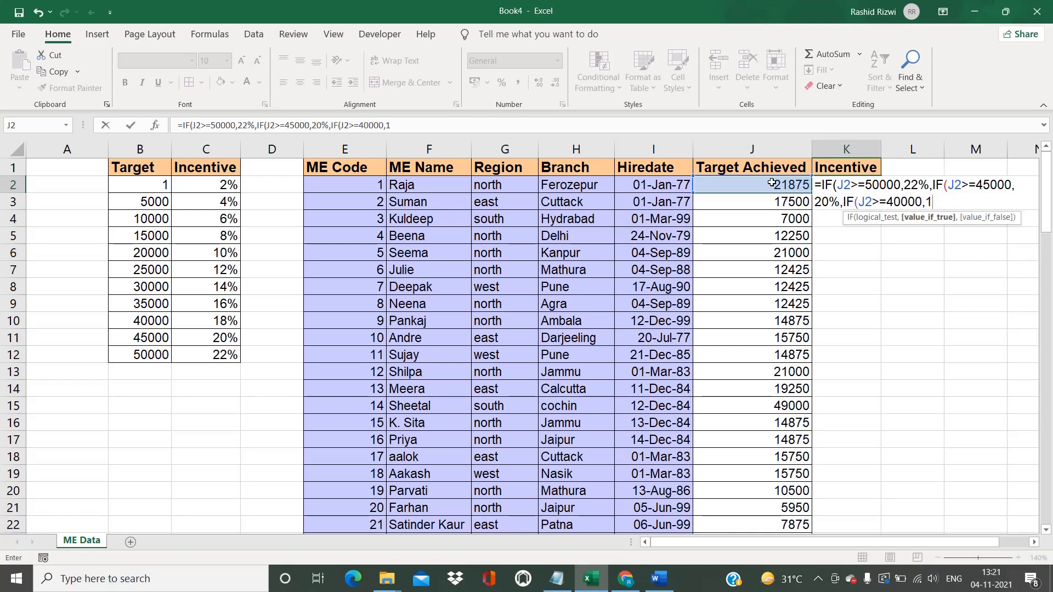
type("8%,IG")
key("BackSpace")
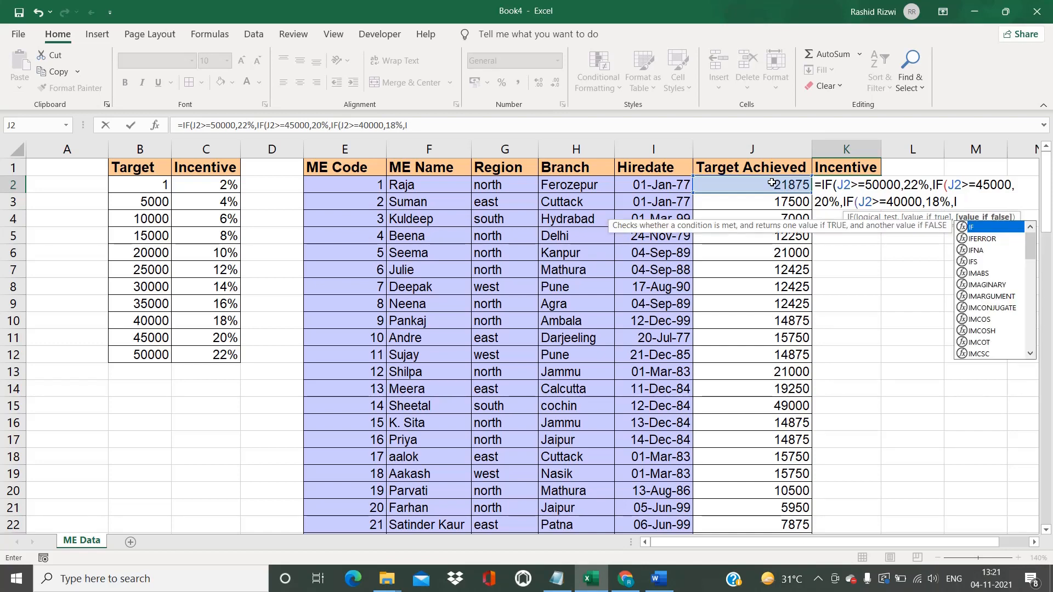
type("F(")
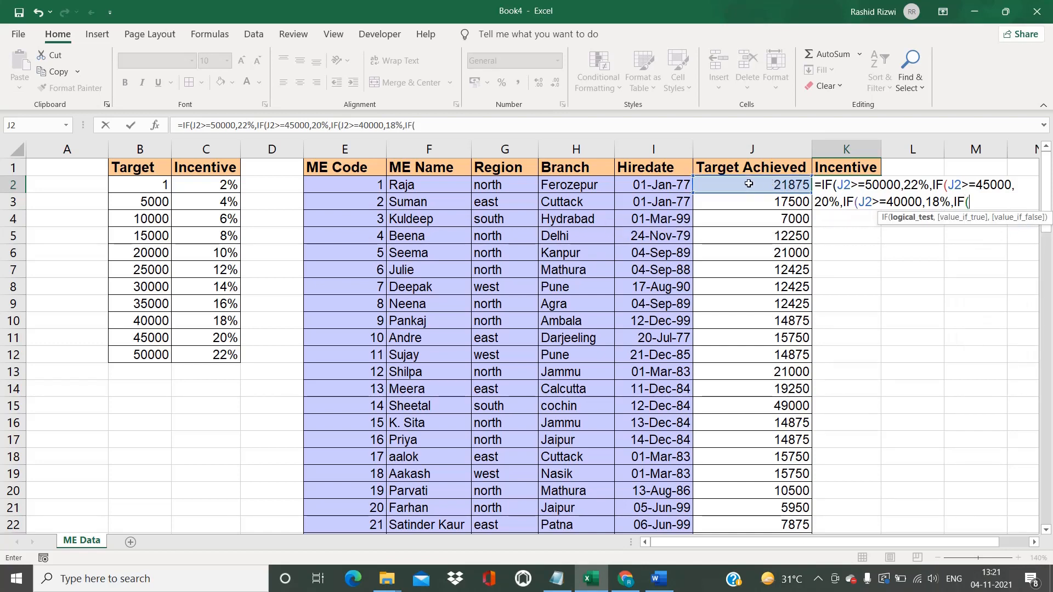
left_click(749, 183)
type(">=")
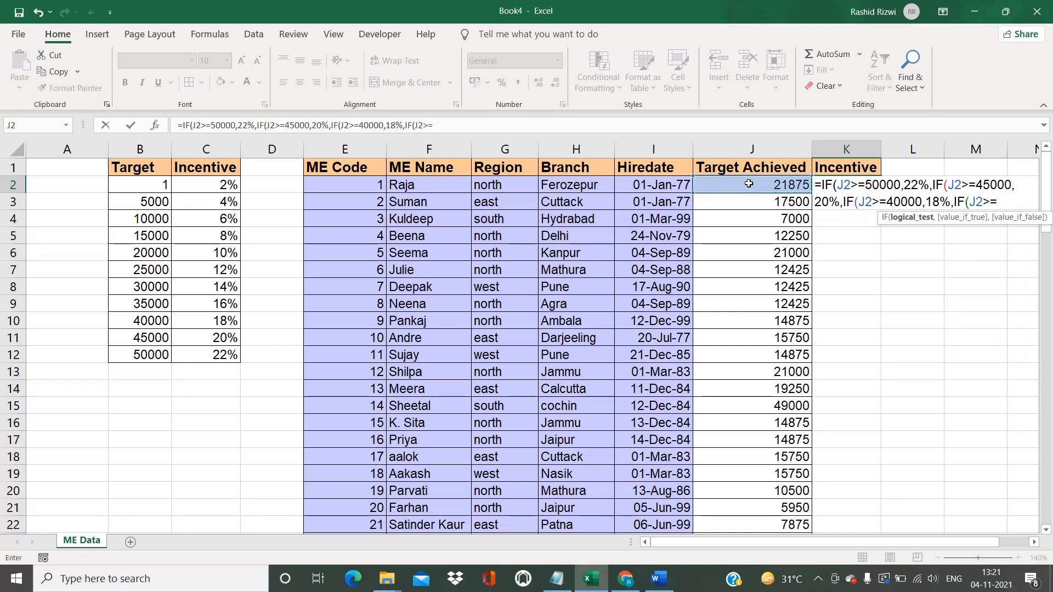
type("35000,")
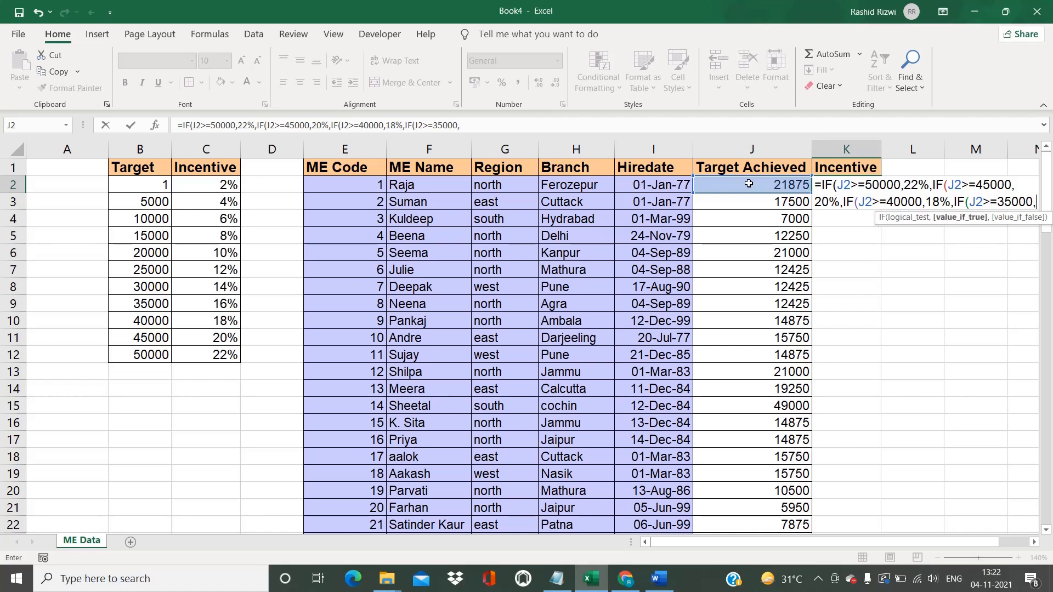
type("16")
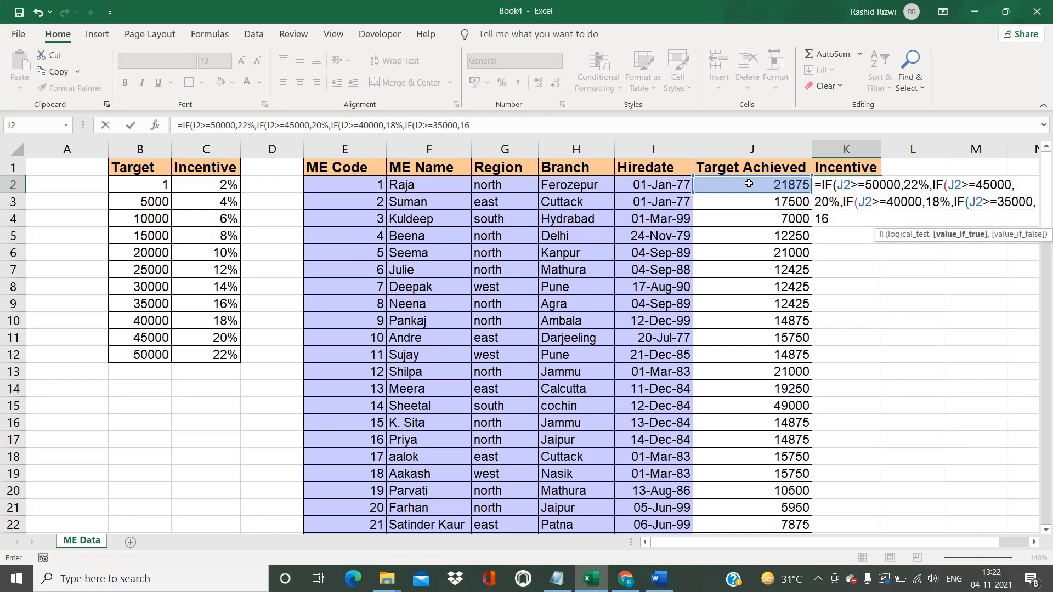
type("%")
key("Escape")
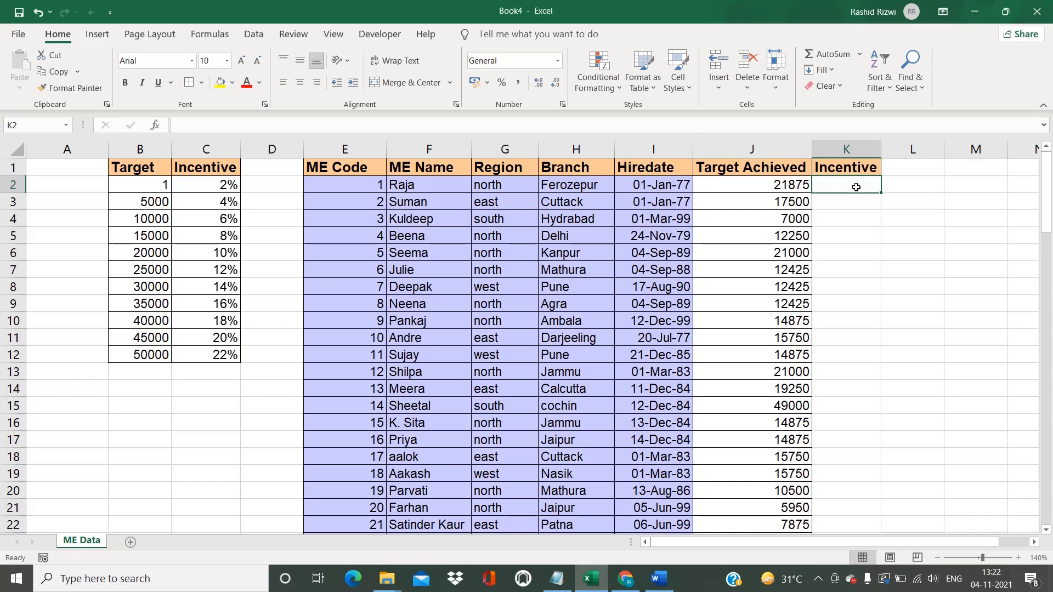
Step: Start a VLOOKUP in K2 with J2 as the lookup value and the absolute range $B$1:$C$12 as the table array
type("=VL")
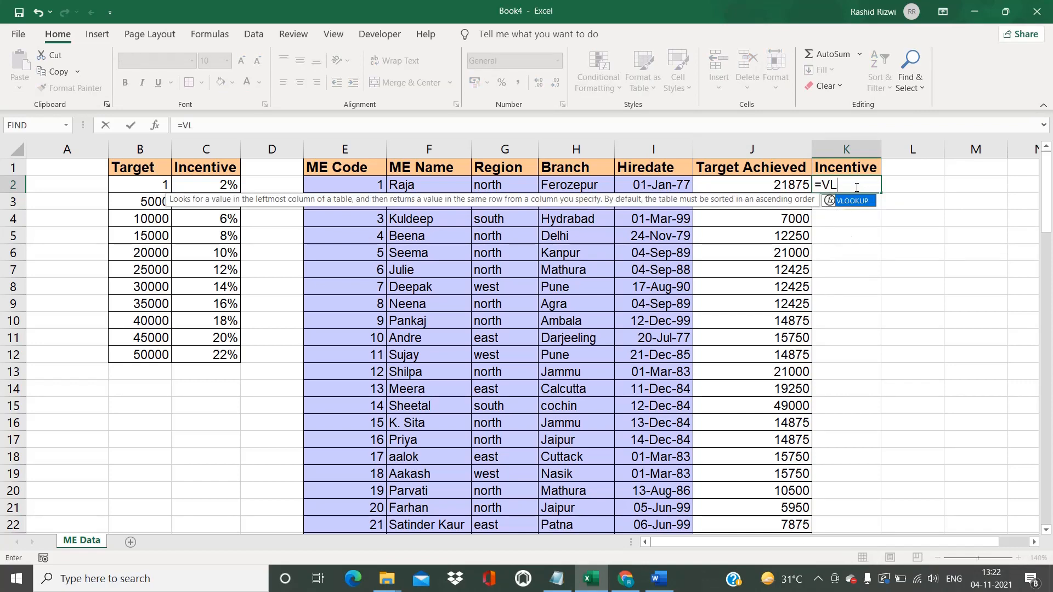
key("Tab")
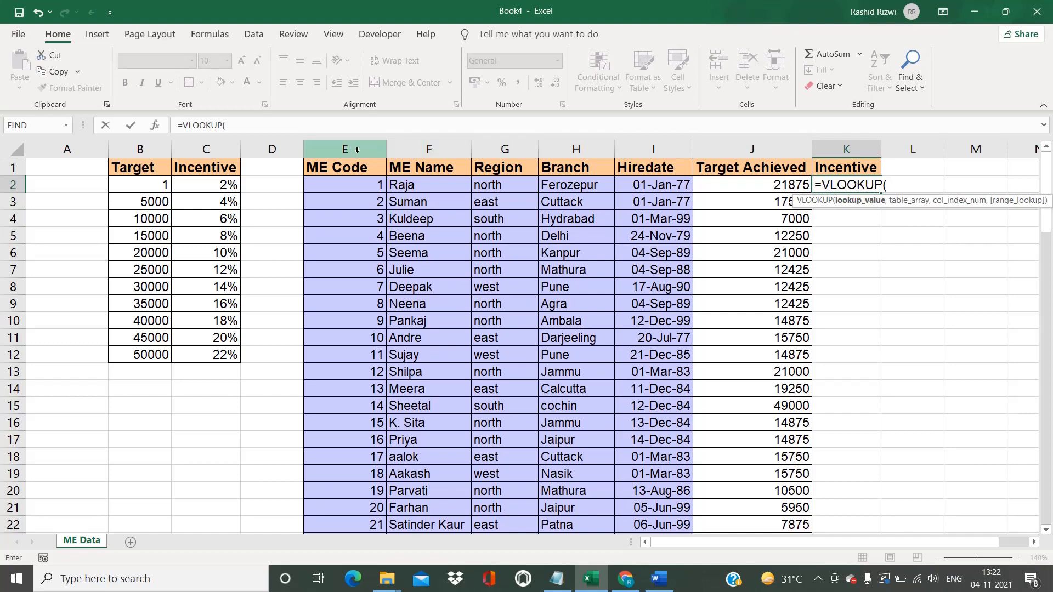
left_click(157, 126)
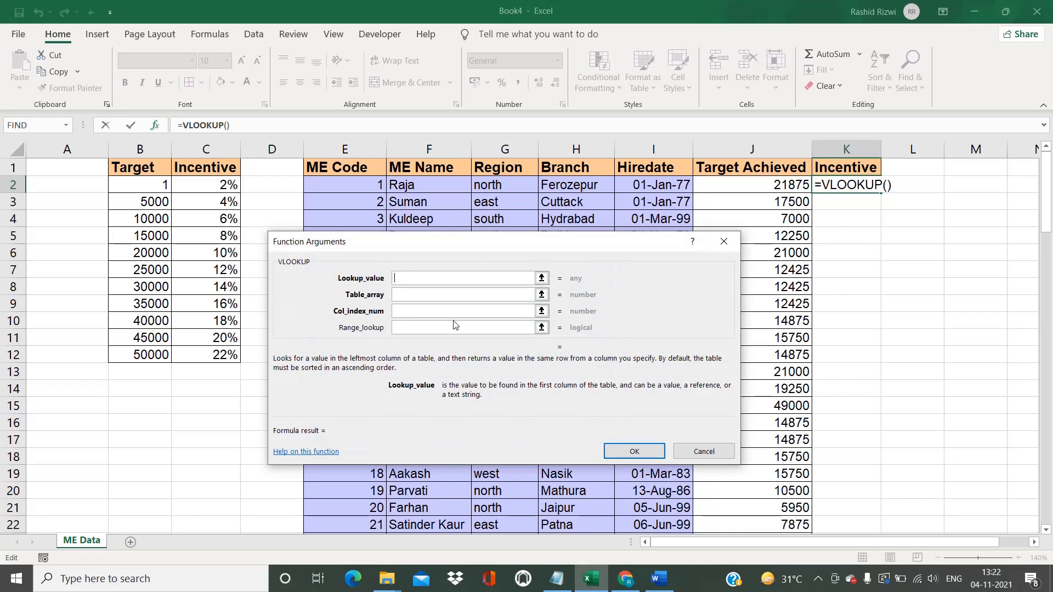
left_click_drag(436, 247, 596, 234)
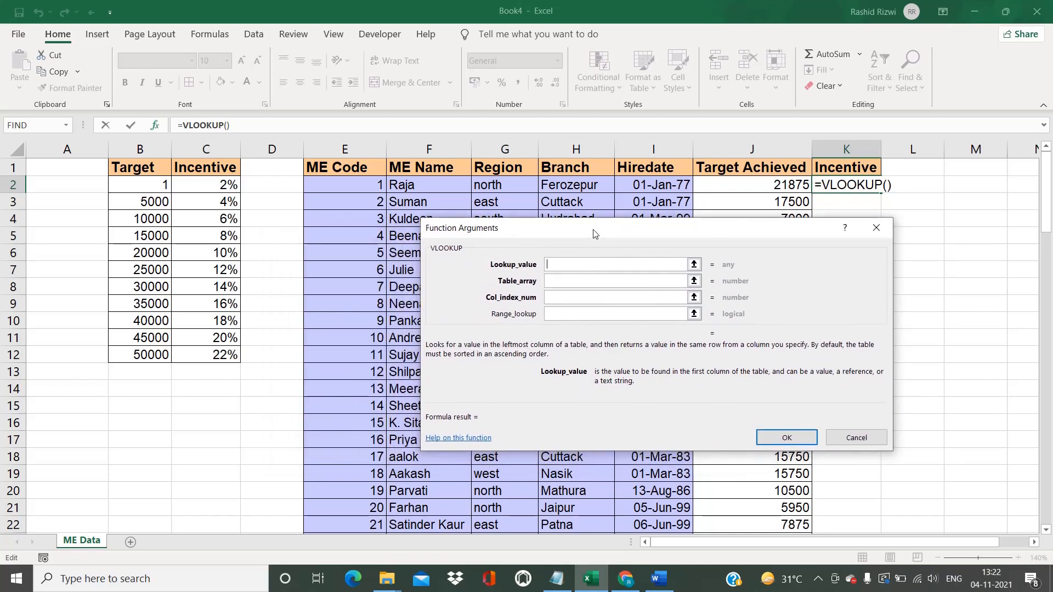
left_click(766, 186)
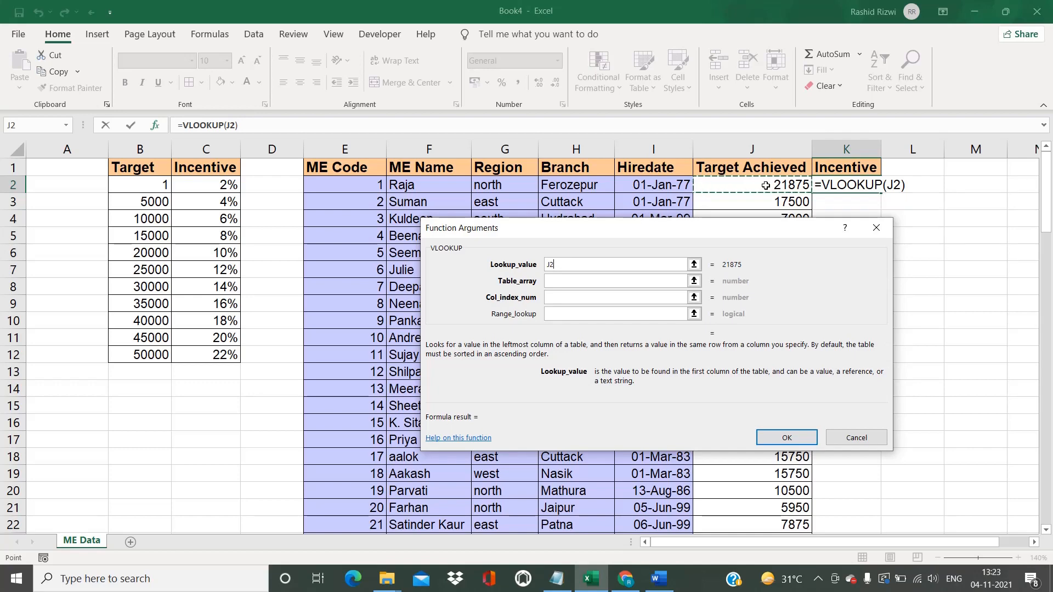
left_click(590, 280)
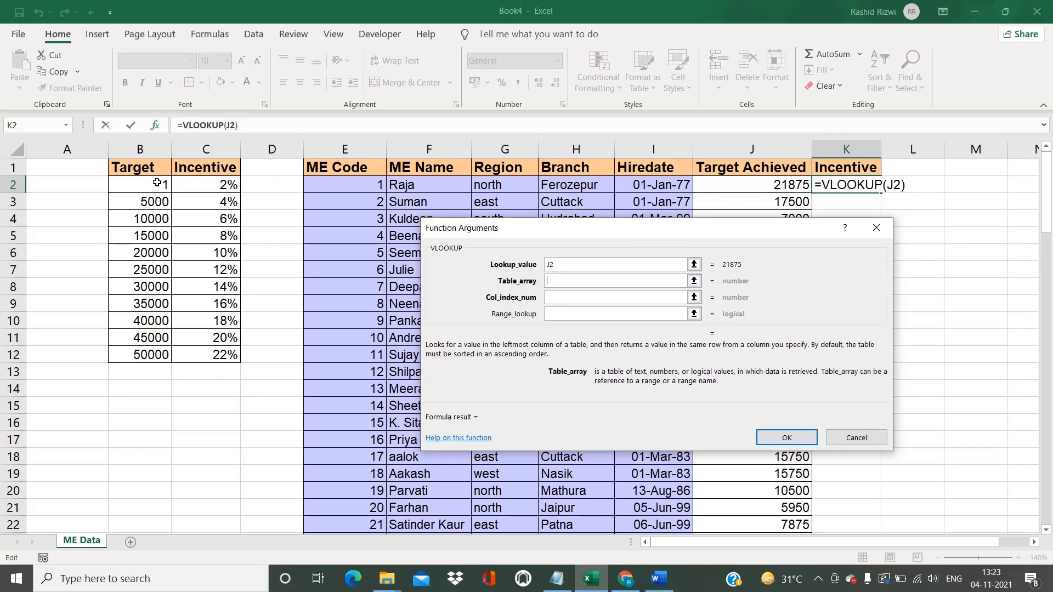
left_click_drag(156, 169, 205, 353)
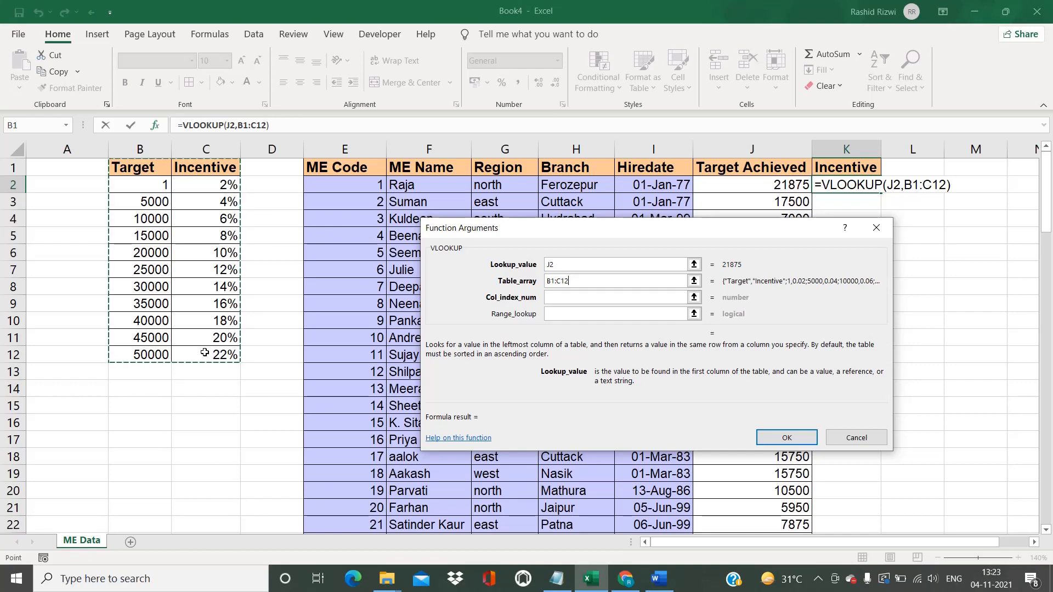
key("F4")
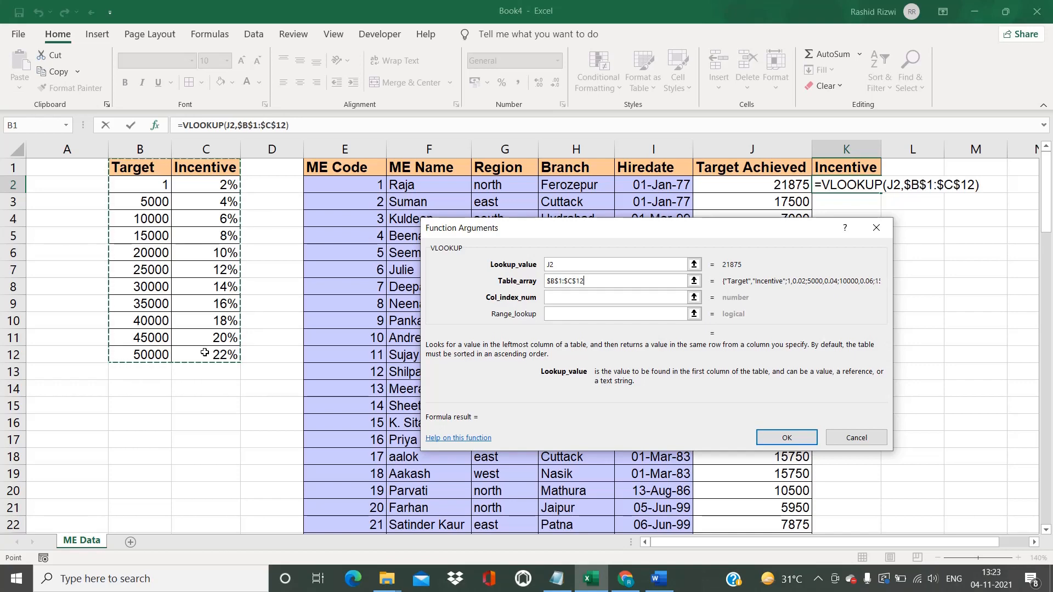
Step: Complete the K2 VLOOKUP with column index 2 and range lookup 0, and fill the formula down the Incentive column
left_click(561, 298)
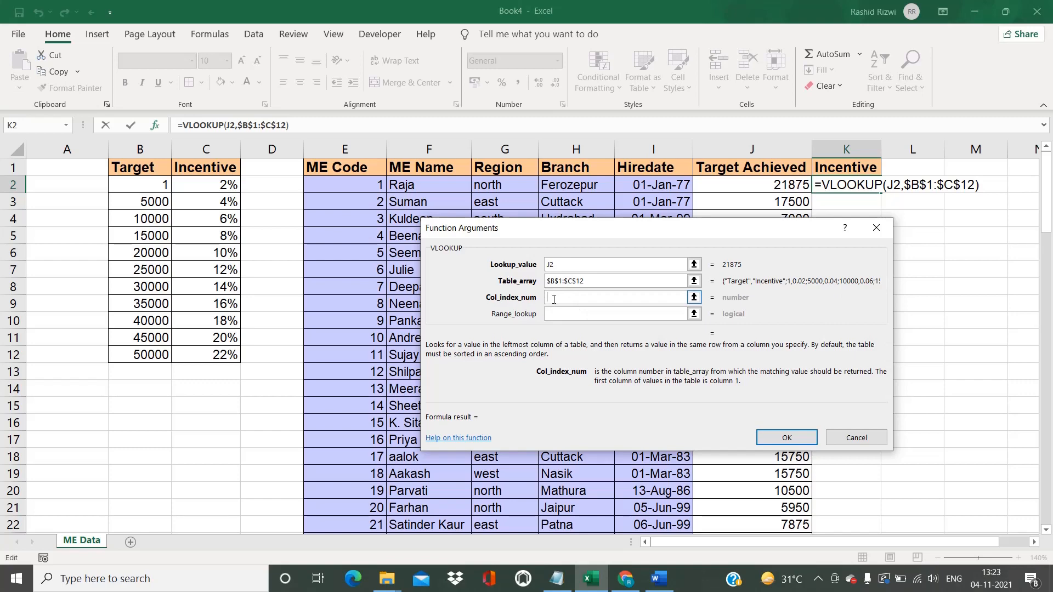
type("2")
left_click(555, 317)
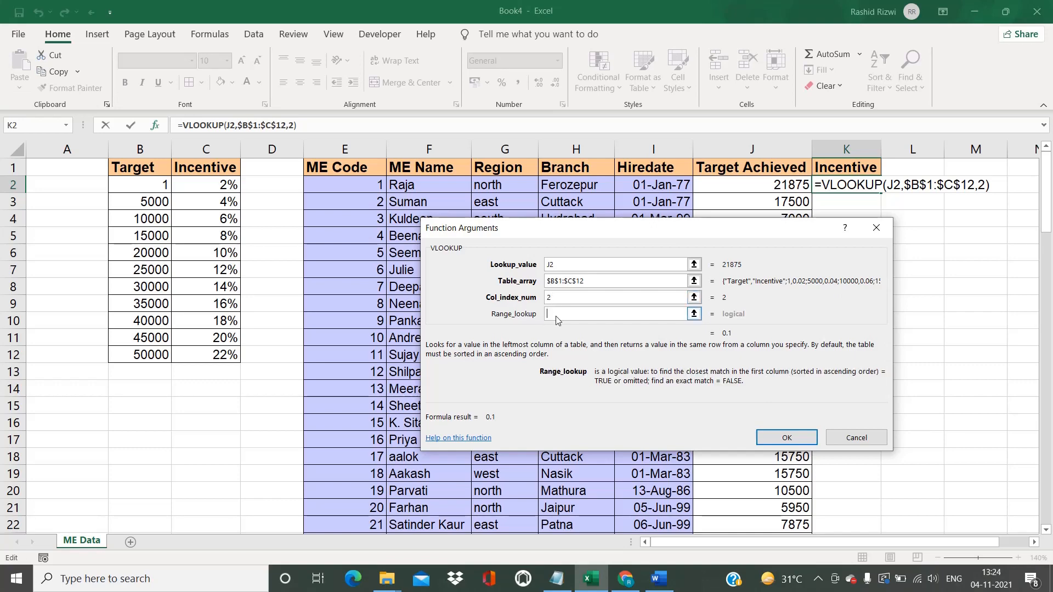
type("0")
left_click(788, 438)
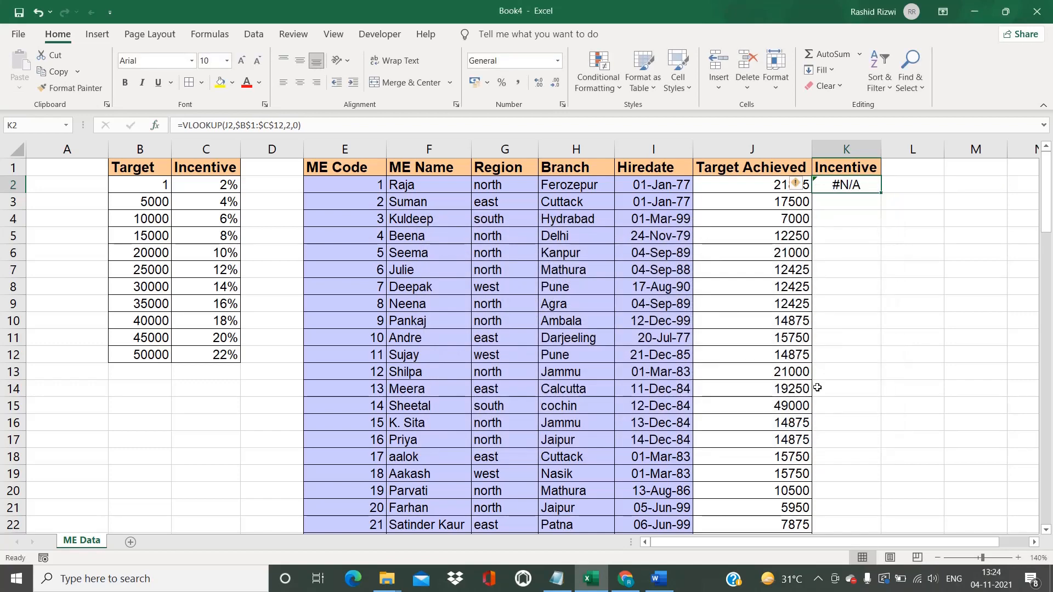
double_click(881, 194)
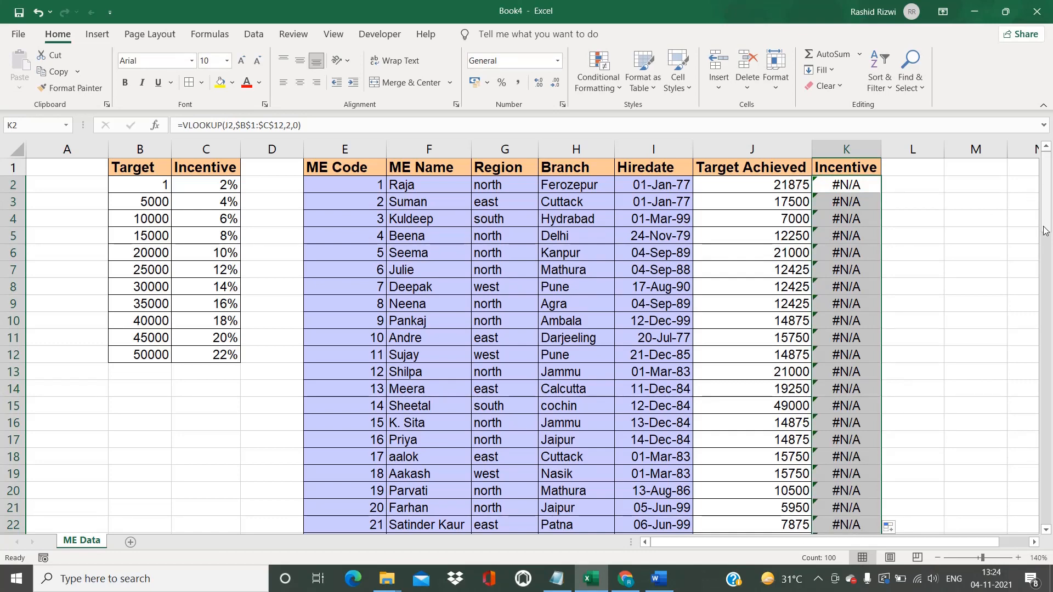
left_click_drag(1047, 217, 1024, 139)
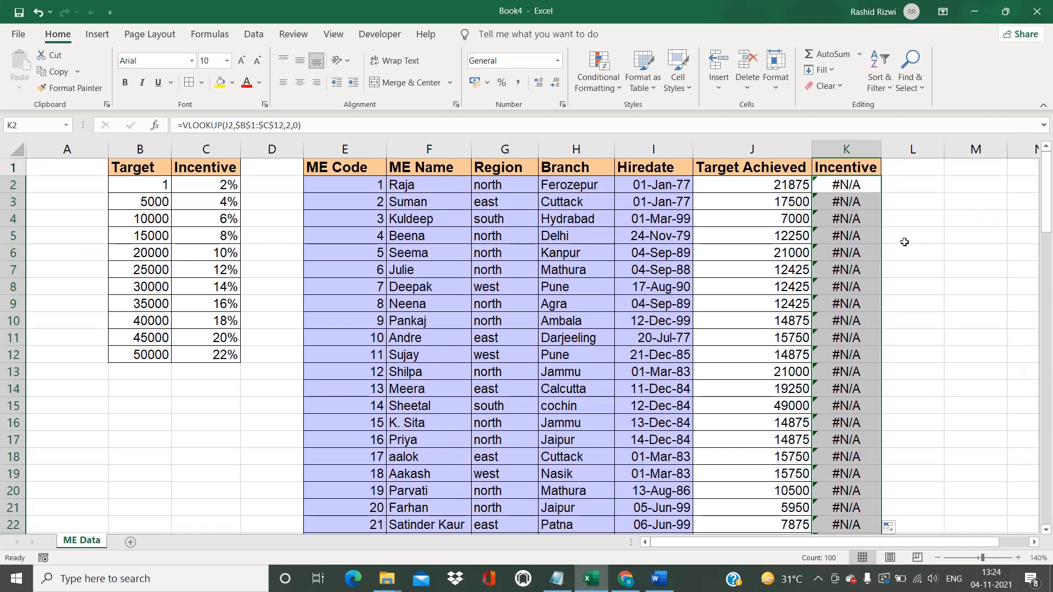
Step: Change the range lookup argument of the K2 VLOOKUP to 1 and fill the formula down the Incentive column
left_click(841, 187)
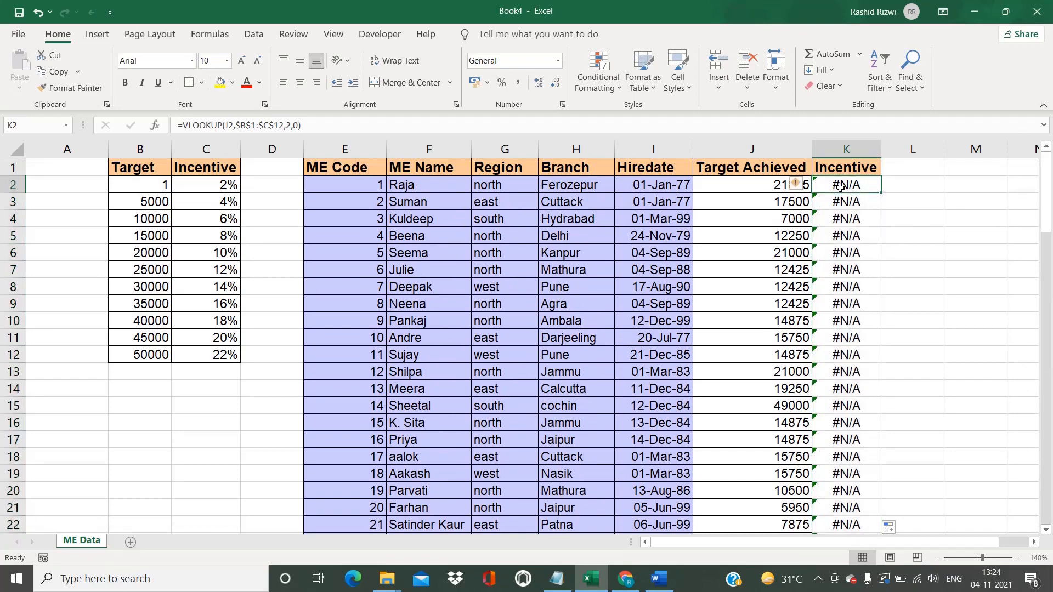
left_click(155, 125)
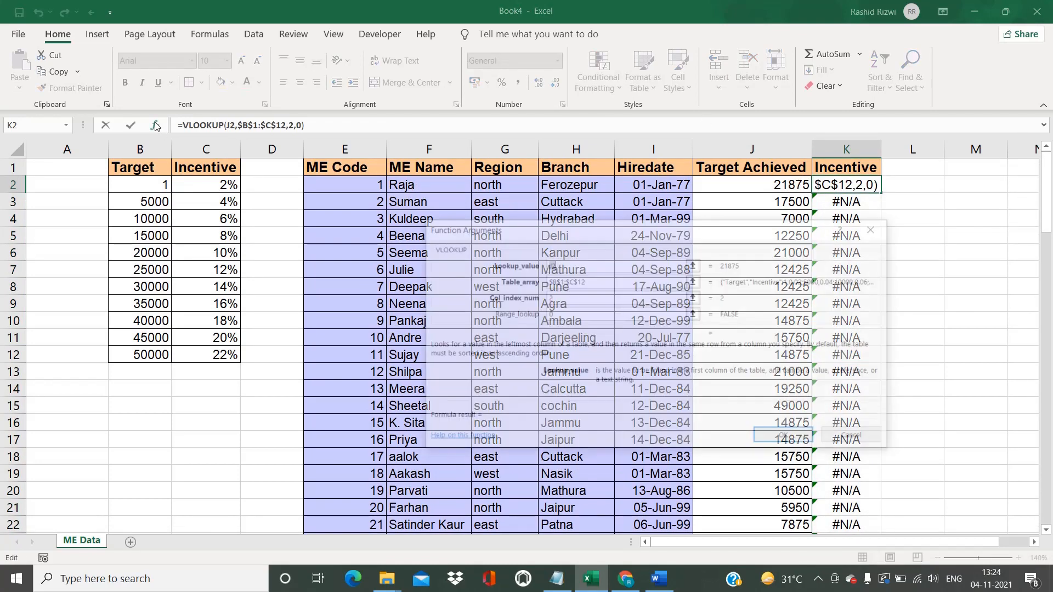
left_click(557, 314)
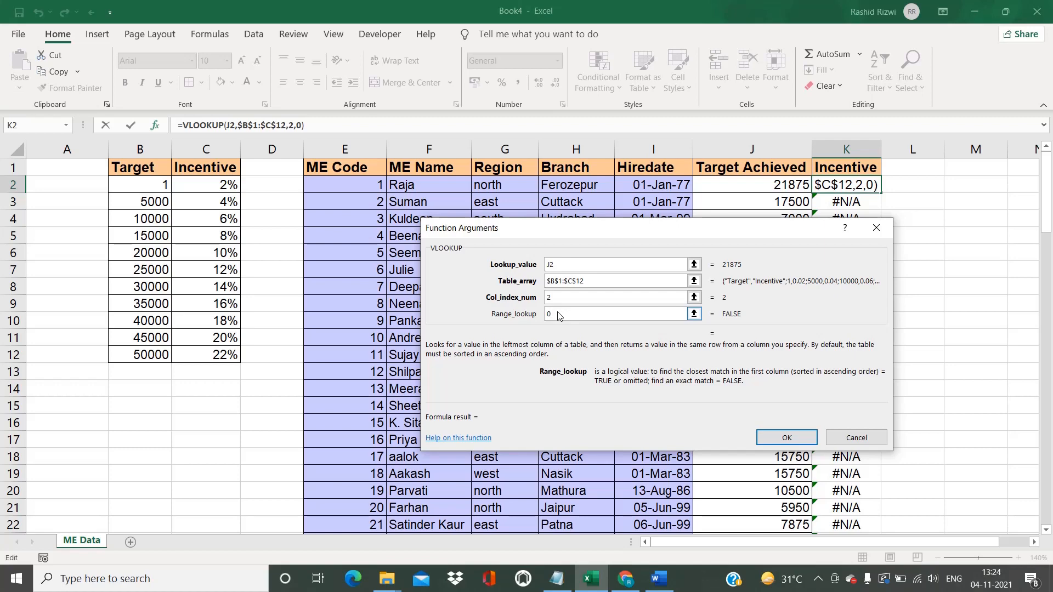
key("BackSpace")
type("1")
left_click(785, 439)
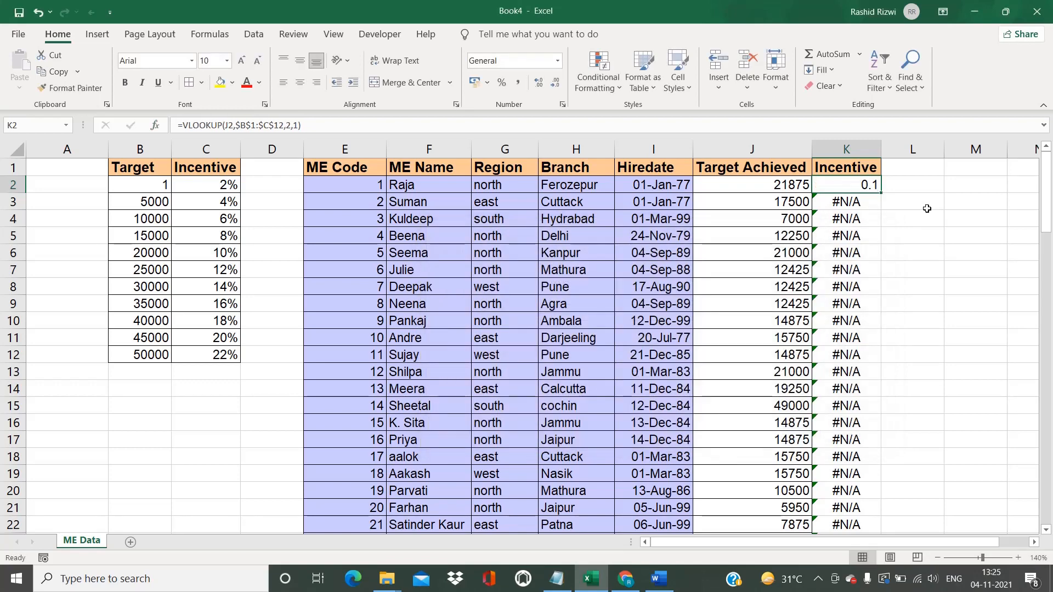
double_click(881, 193)
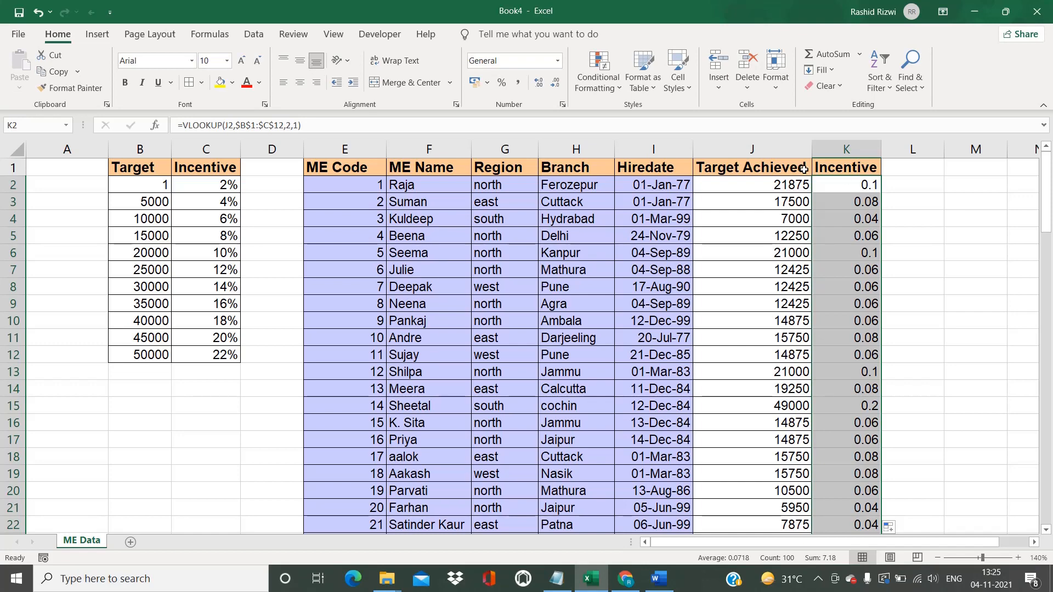
Step: Compare the Target Achieved in J2 with the slab table, highlight the 20000 slab row B6:C6 in yellow, and undo the fill
left_click(785, 185)
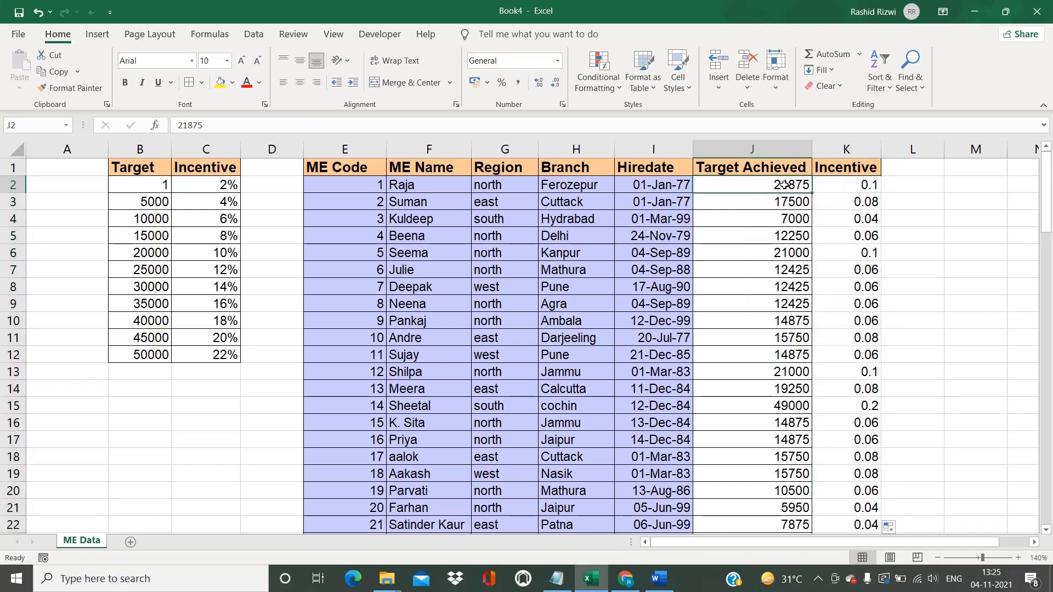
left_click(869, 188)
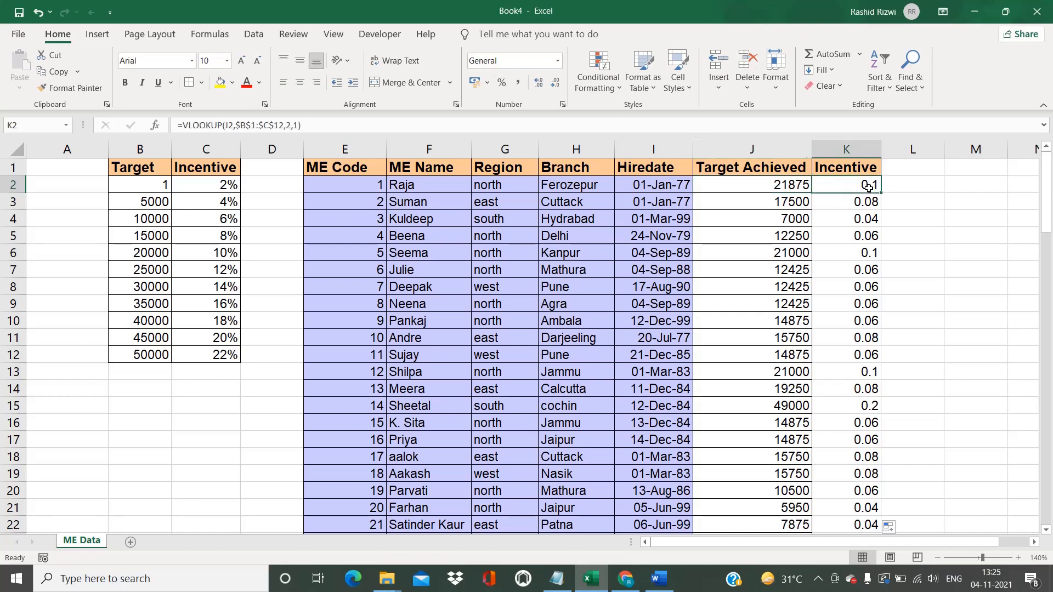
left_click(144, 252)
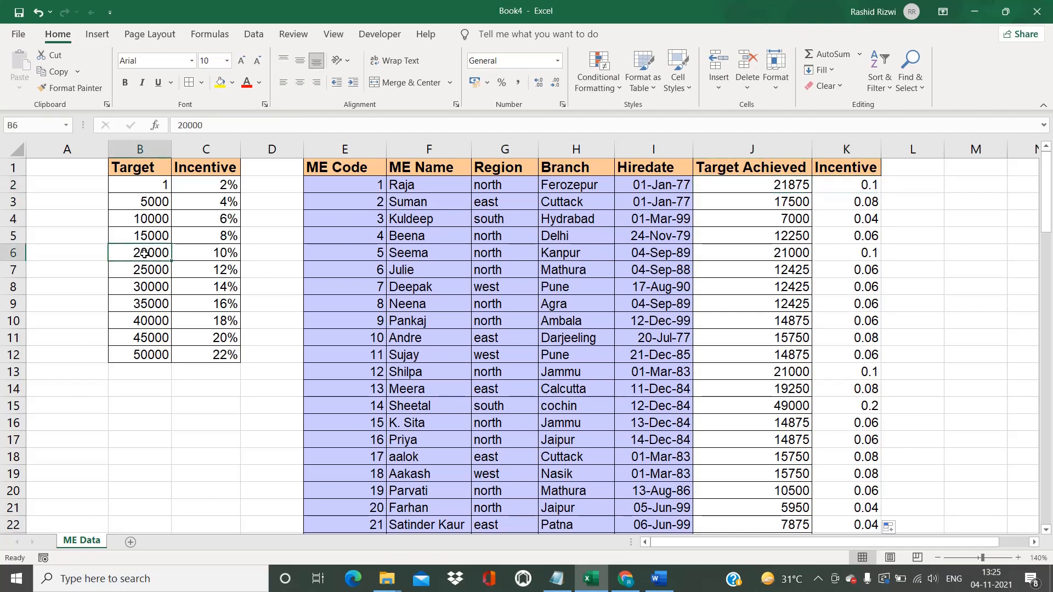
key("Down")
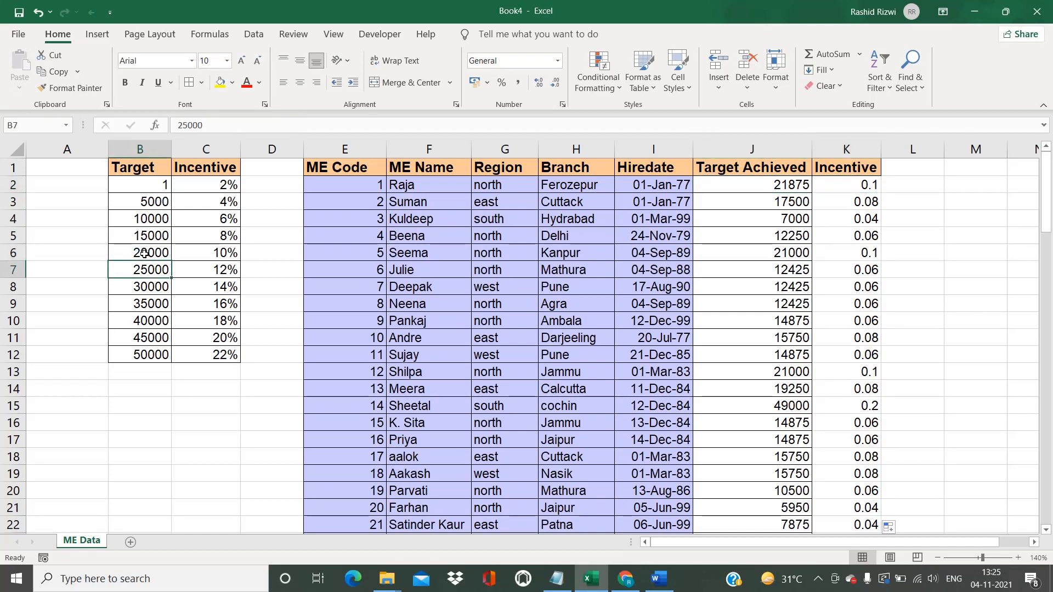
key("shift+Right")
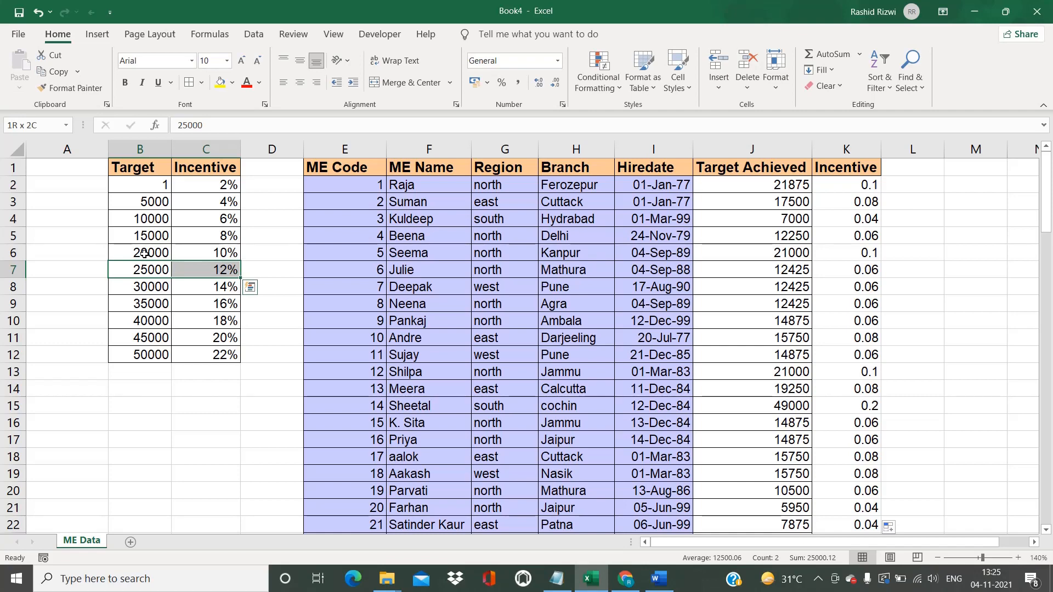
key("Up")
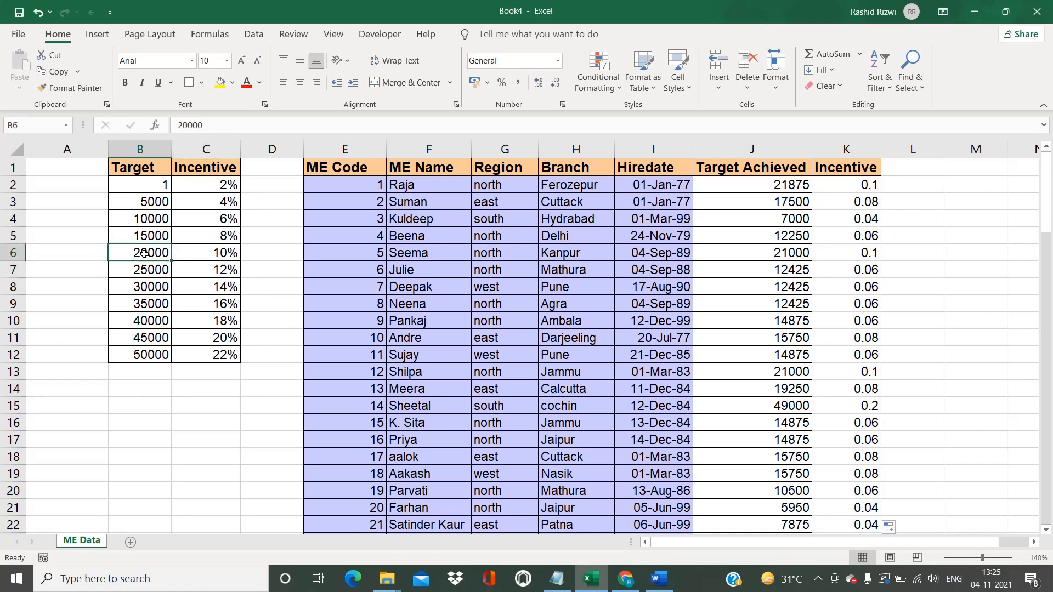
key("shift+Right")
left_click(222, 87)
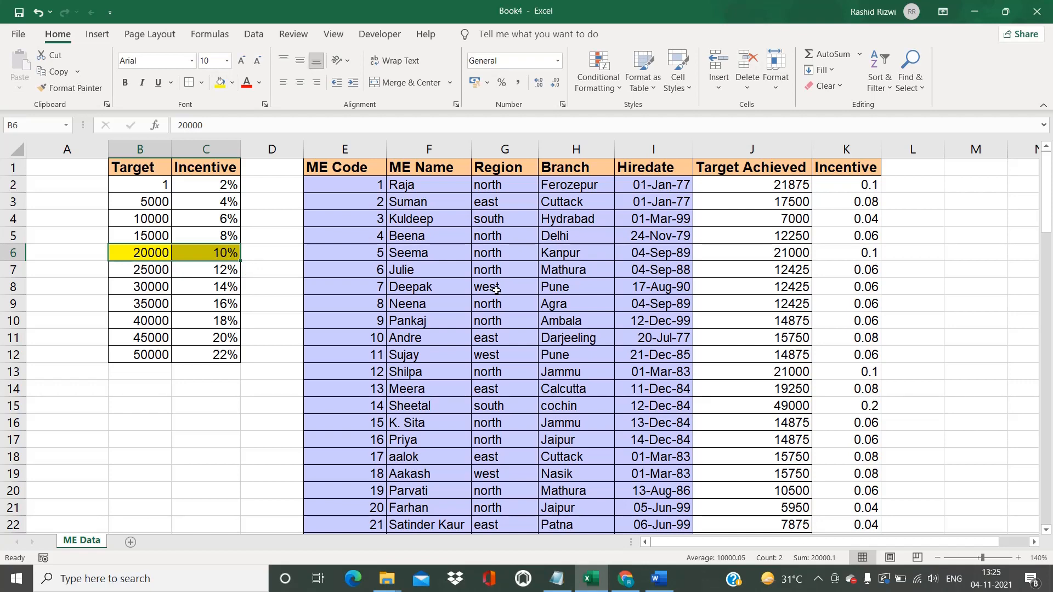
key("ctrl+z")
Step: Check J3 against the slab table by highlighting the 15000 slab row B5:C5 in yellow, and undo the fill
left_click(763, 198)
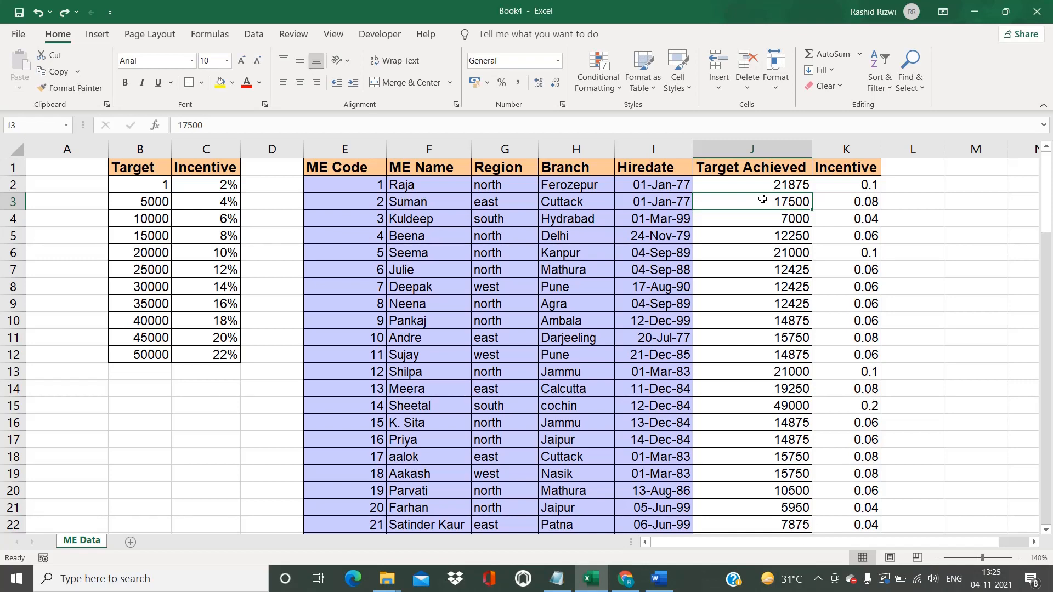
left_click(144, 237)
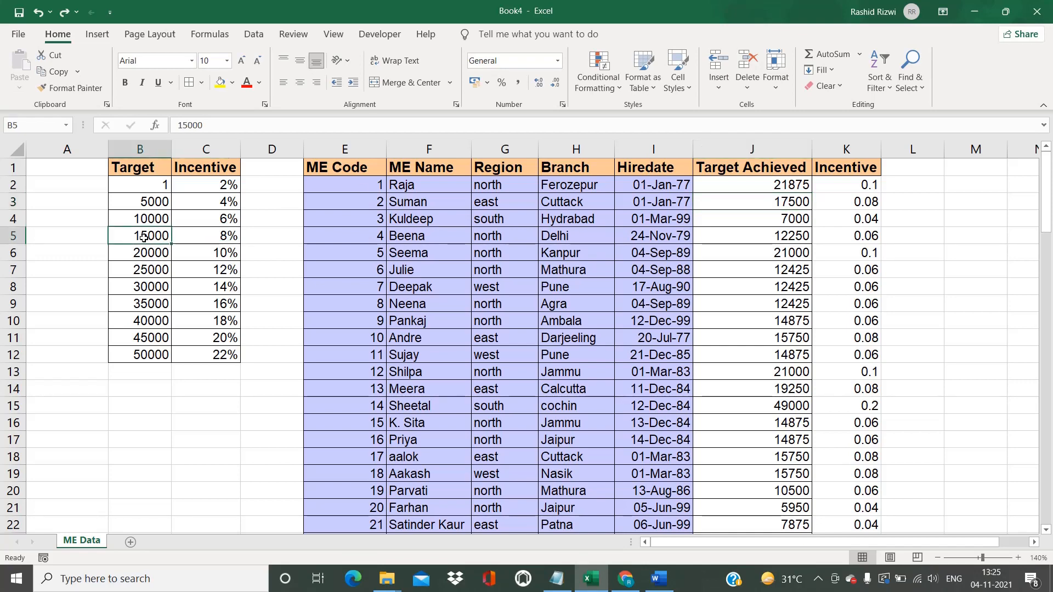
left_click_drag(153, 245, 204, 237)
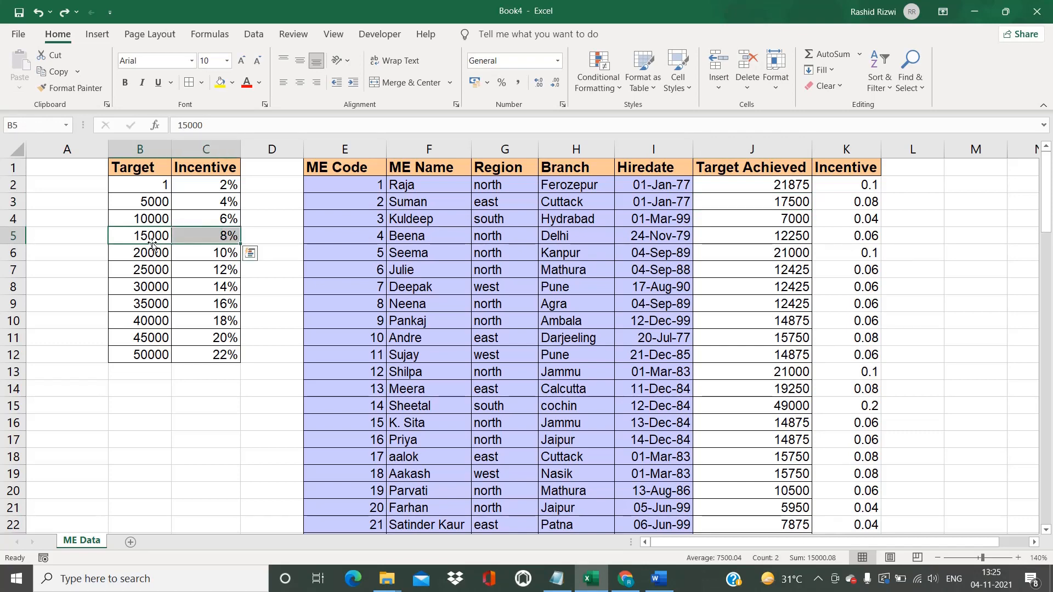
left_click(220, 82)
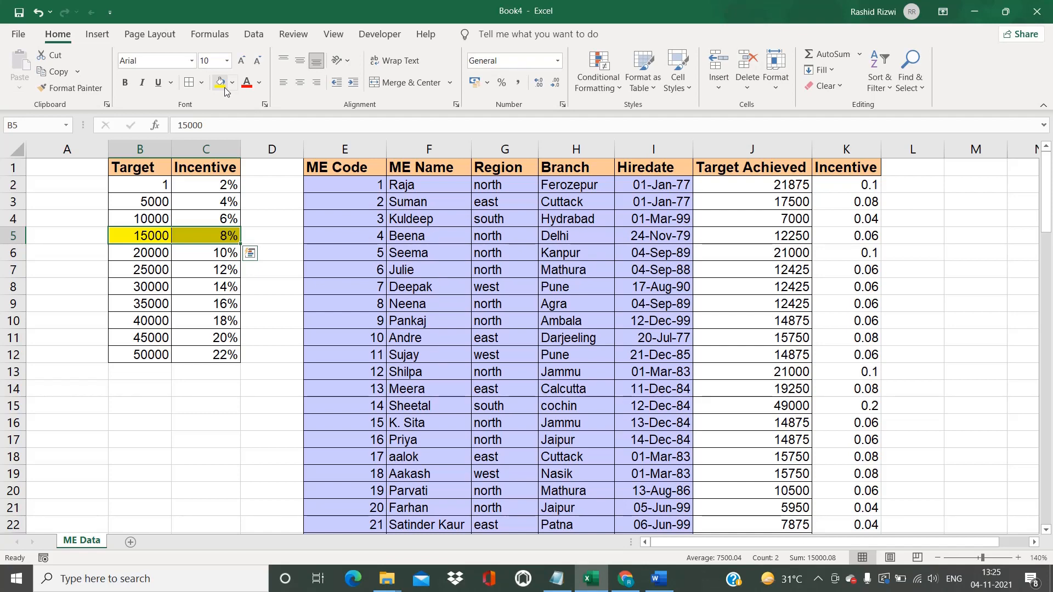
key("ctrl+z")
Step: Highlight the 5000 slab row B3:C3 in yellow and undo the fill
left_click(158, 222)
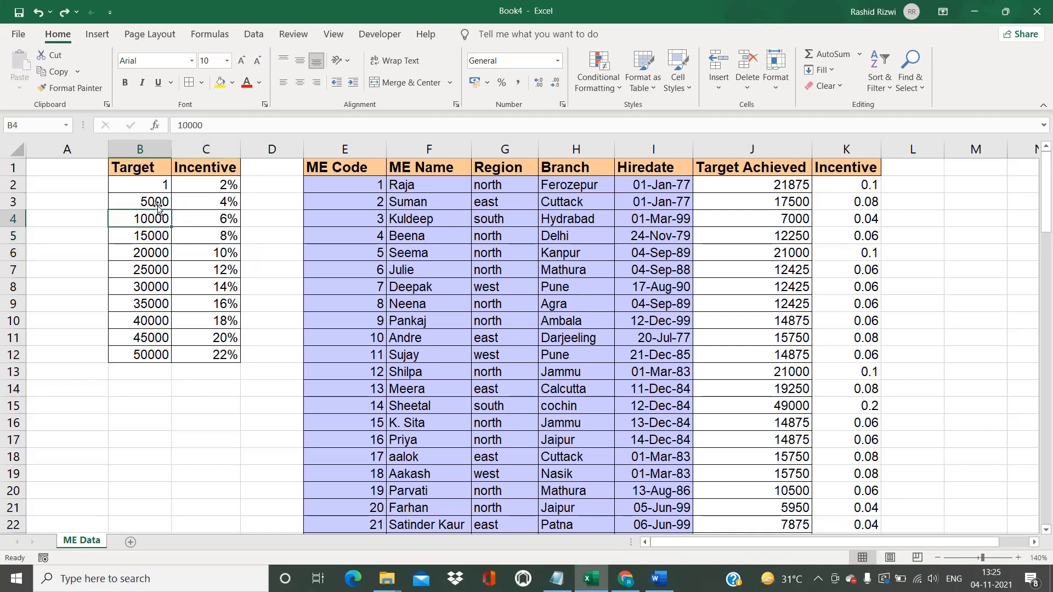
left_click(157, 202)
key("shift+Right")
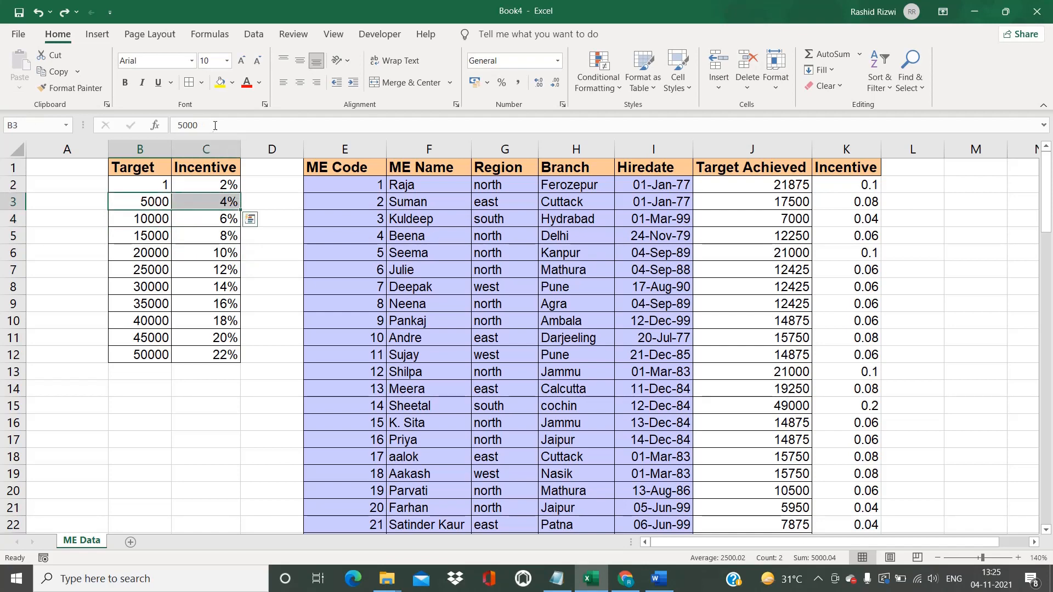
left_click(221, 84)
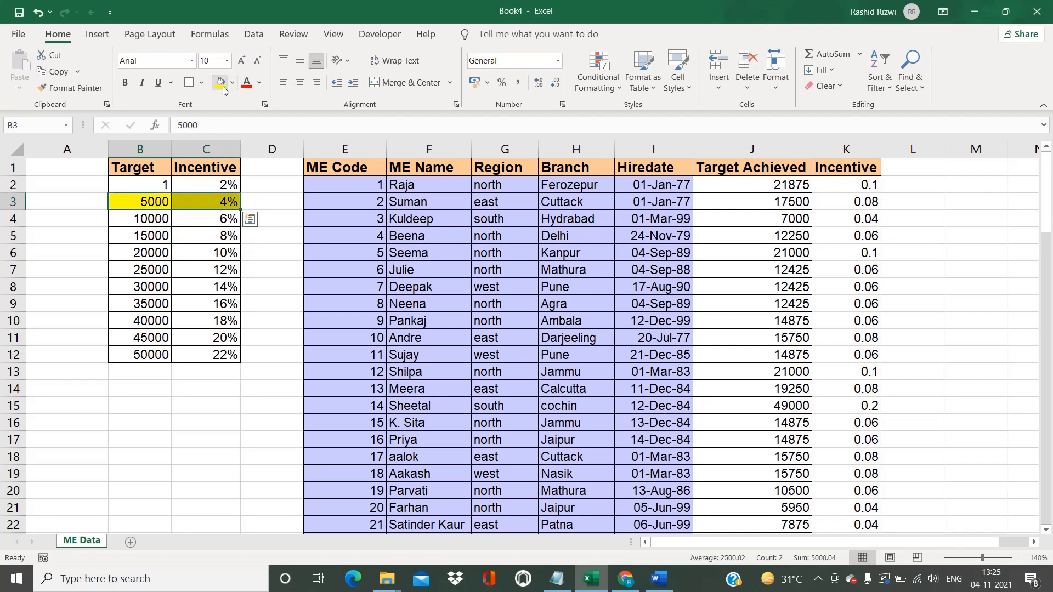
key("ctrl+z")
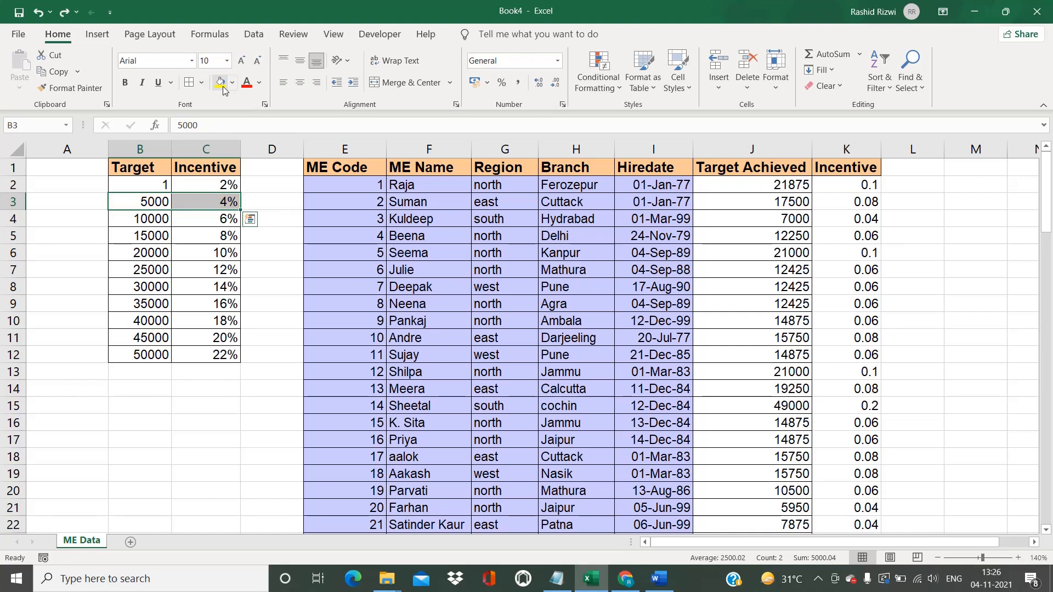
Step: Re-enter 1 as the range lookup argument of the VLOOKUP in K2
left_click(826, 185)
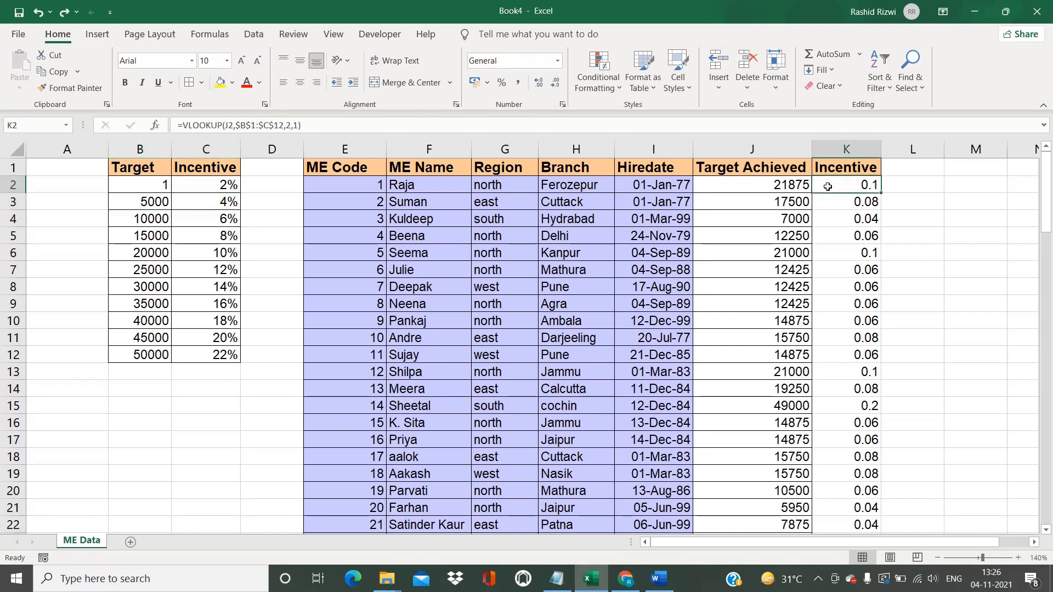
left_click(155, 126)
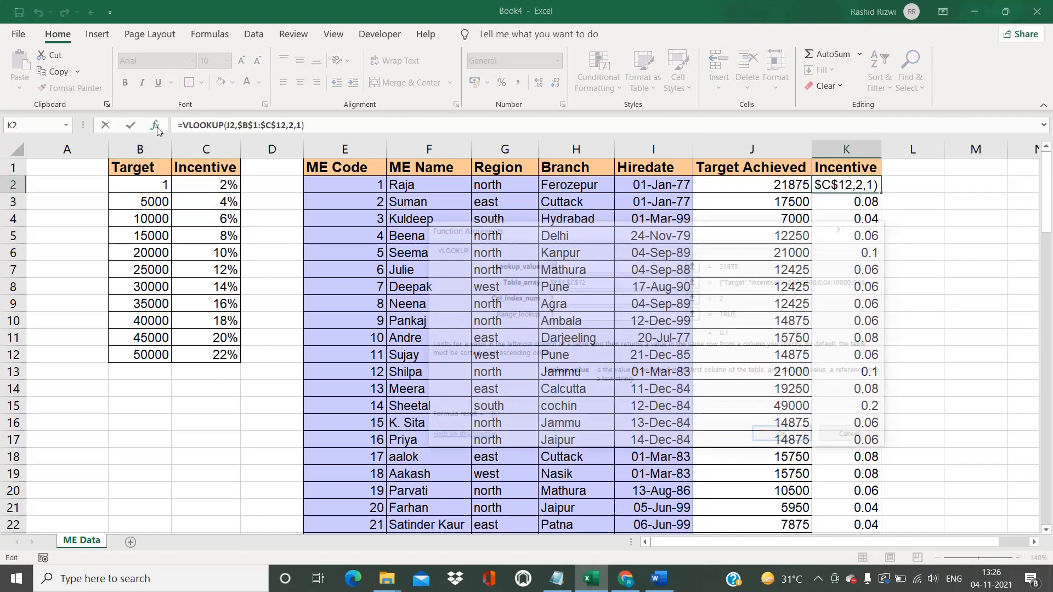
left_click(572, 320)
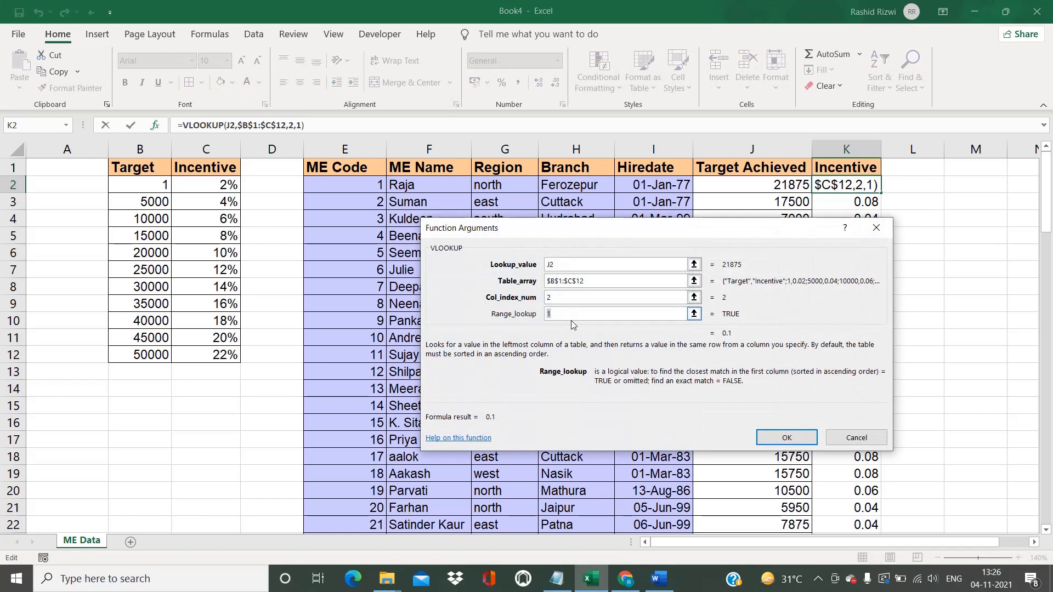
key("BackSpace")
type("1")
left_click(788, 437)
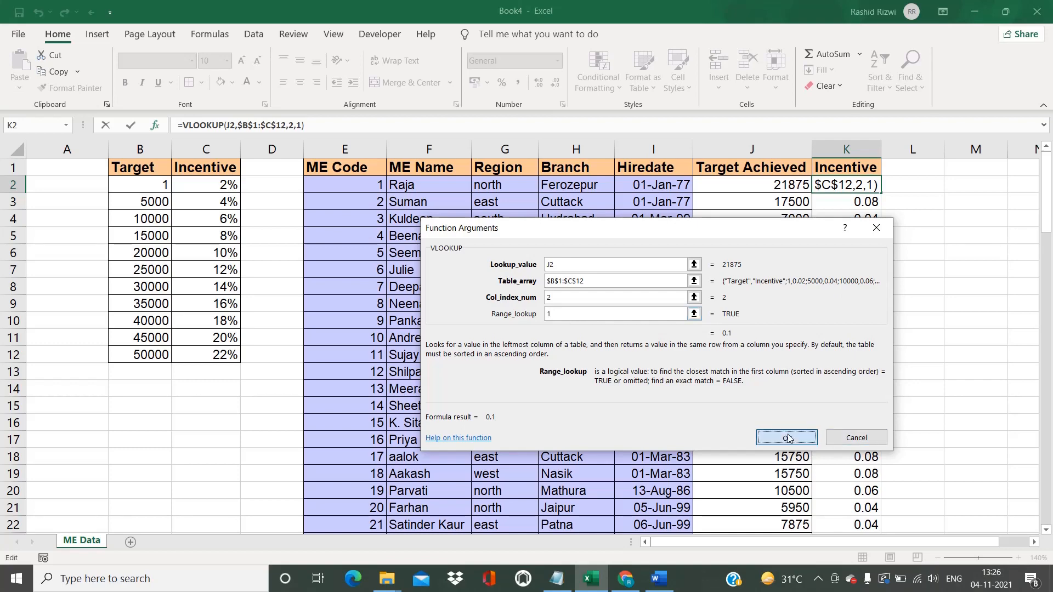
Step: Review the slab table's Target column and the range lookup argument of the K2 VLOOKUP
left_click(142, 151)
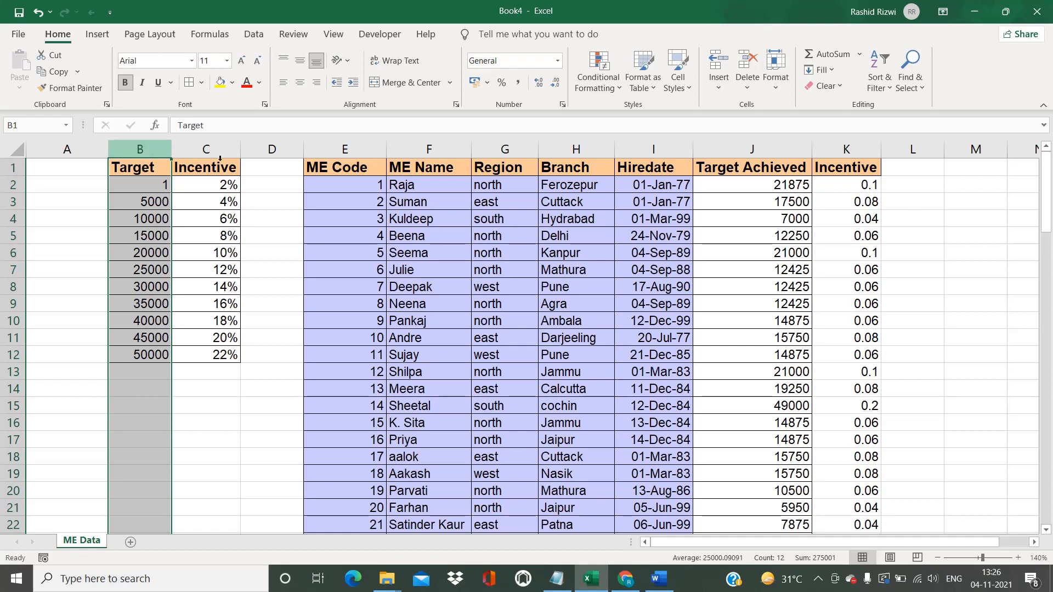
left_click(834, 188)
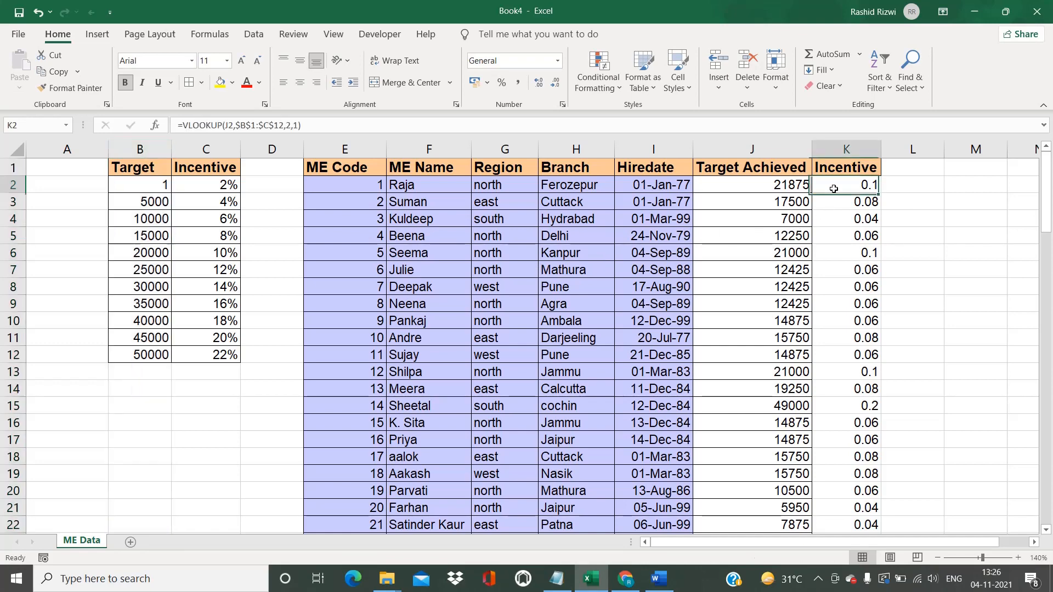
left_click(154, 126)
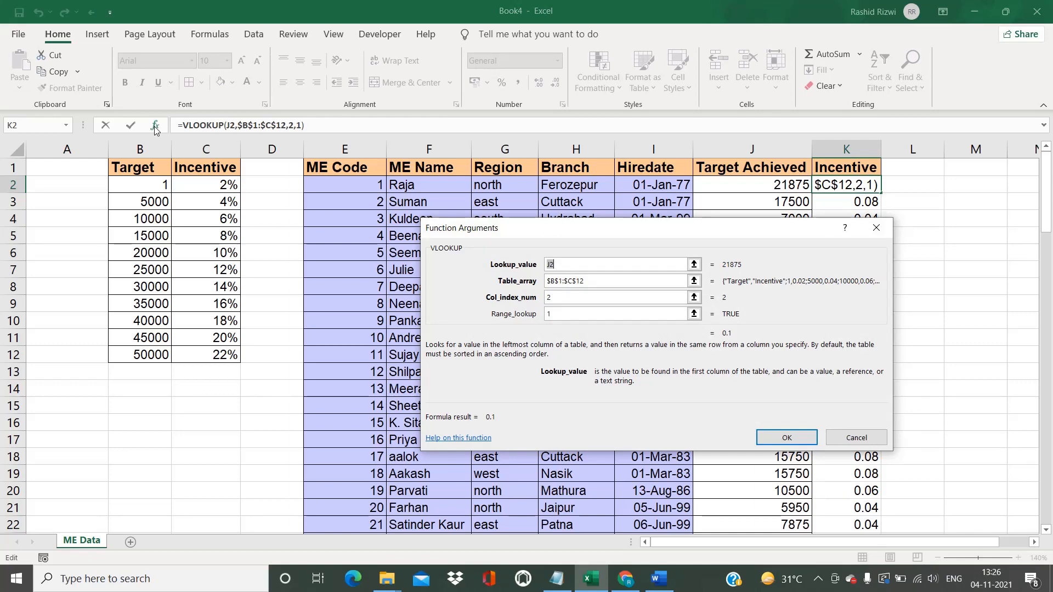
left_click(573, 316)
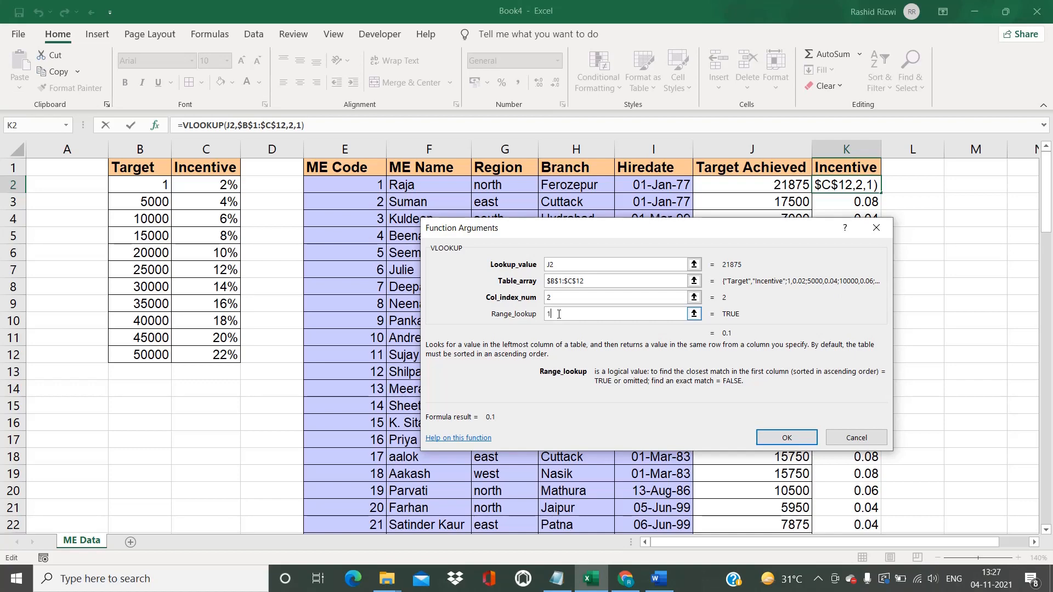
left_click(790, 442)
Step: Sort the Target and Incentive slab table by Target in descending order
left_click(134, 215)
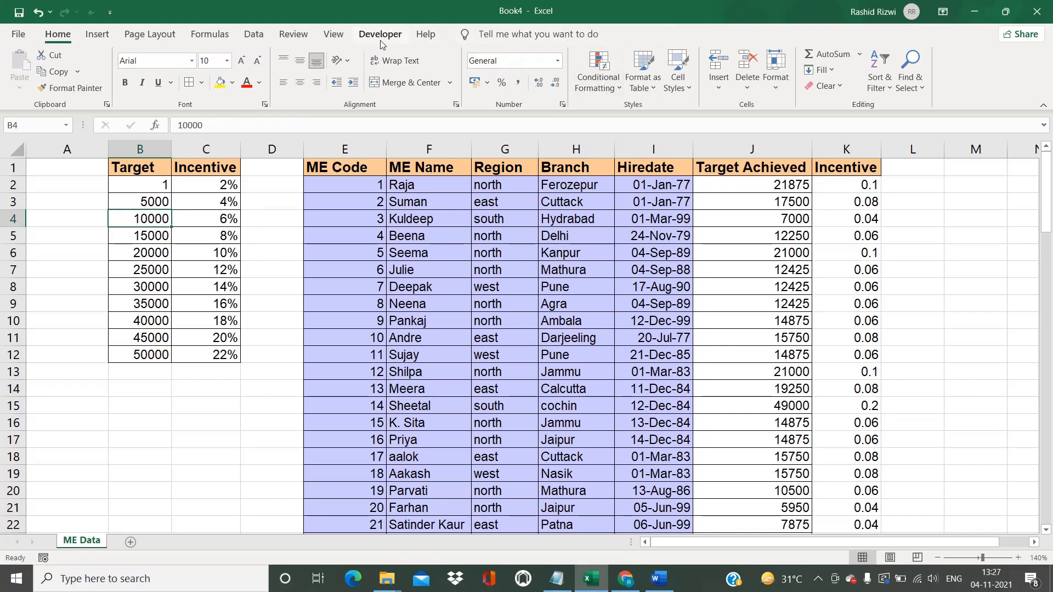
left_click(152, 236)
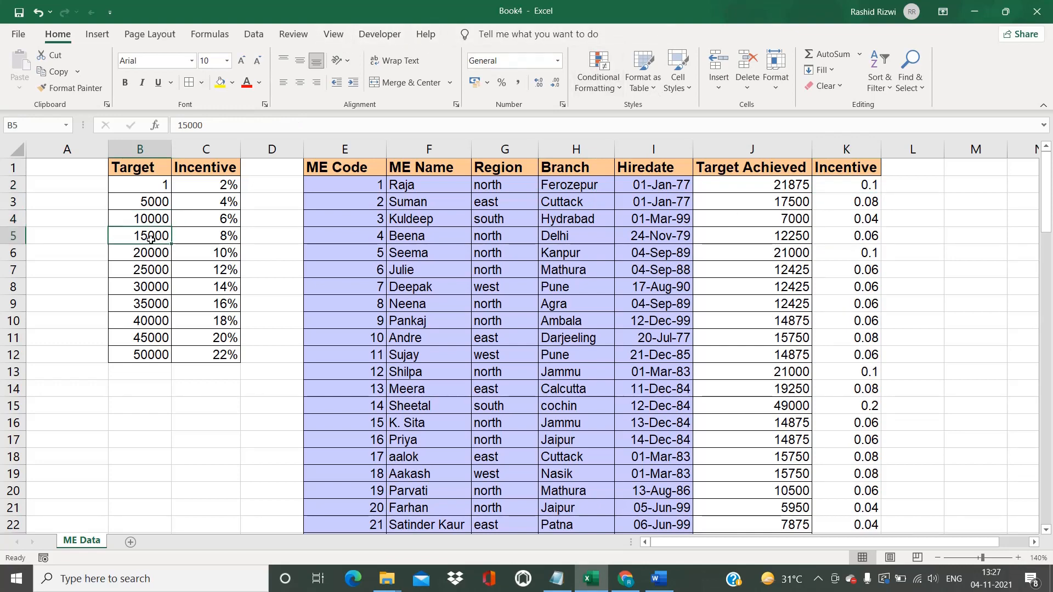
left_click(253, 33)
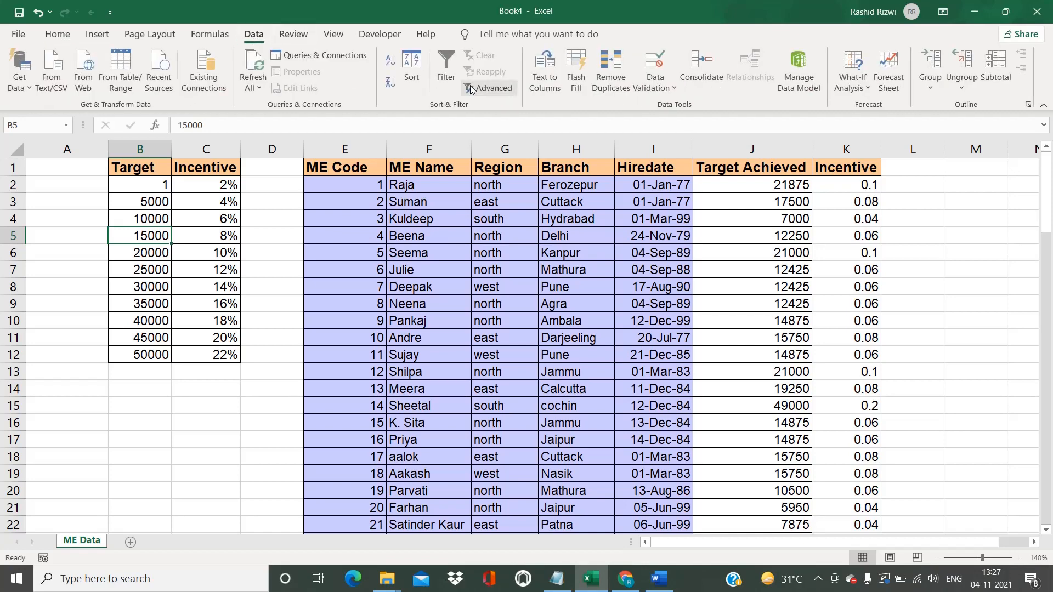
left_click(387, 86)
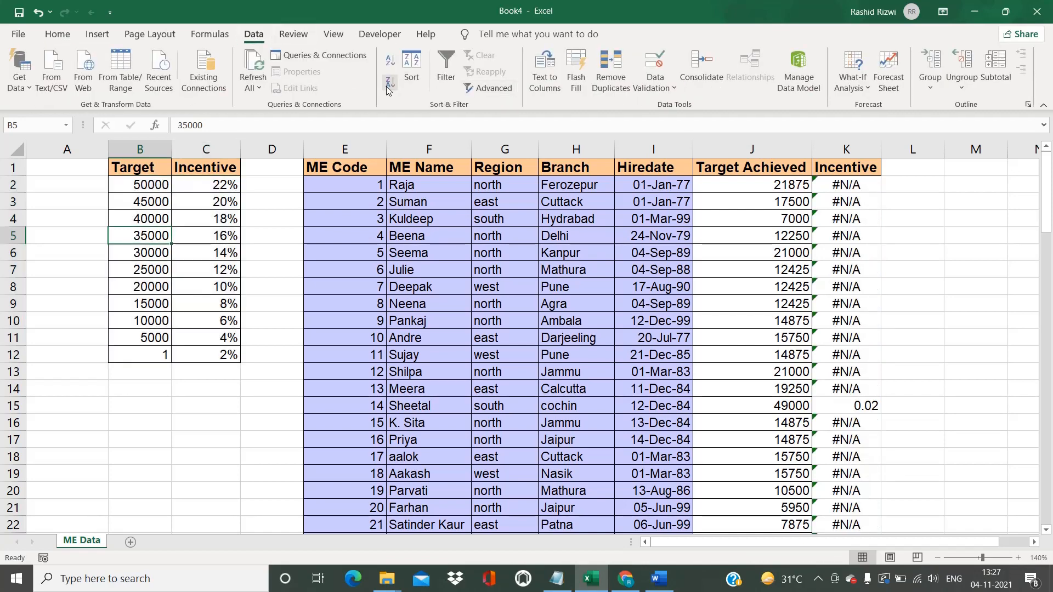
left_click(142, 221)
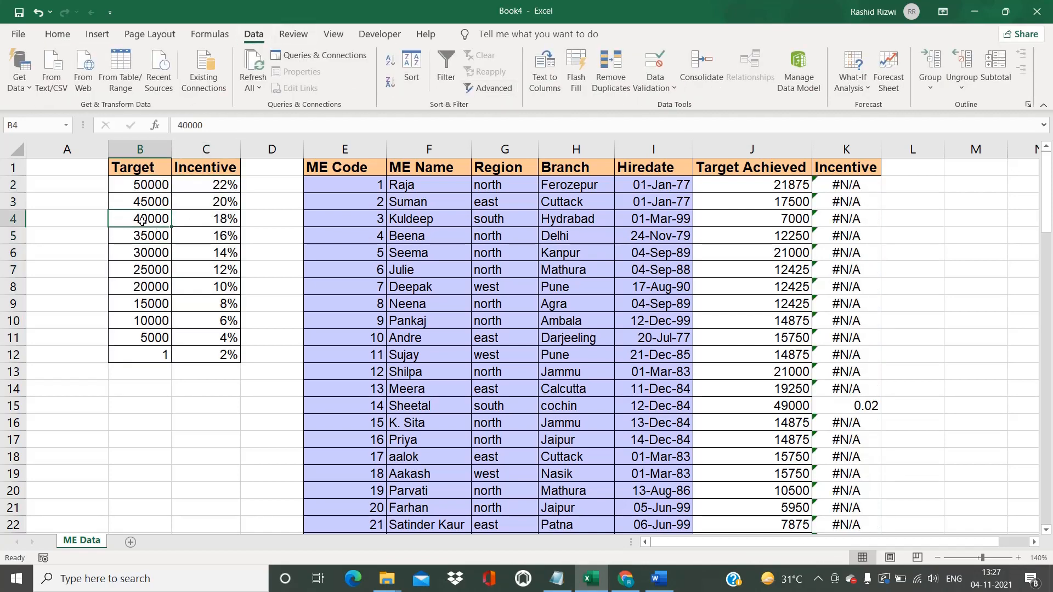
key("ctrl+a")
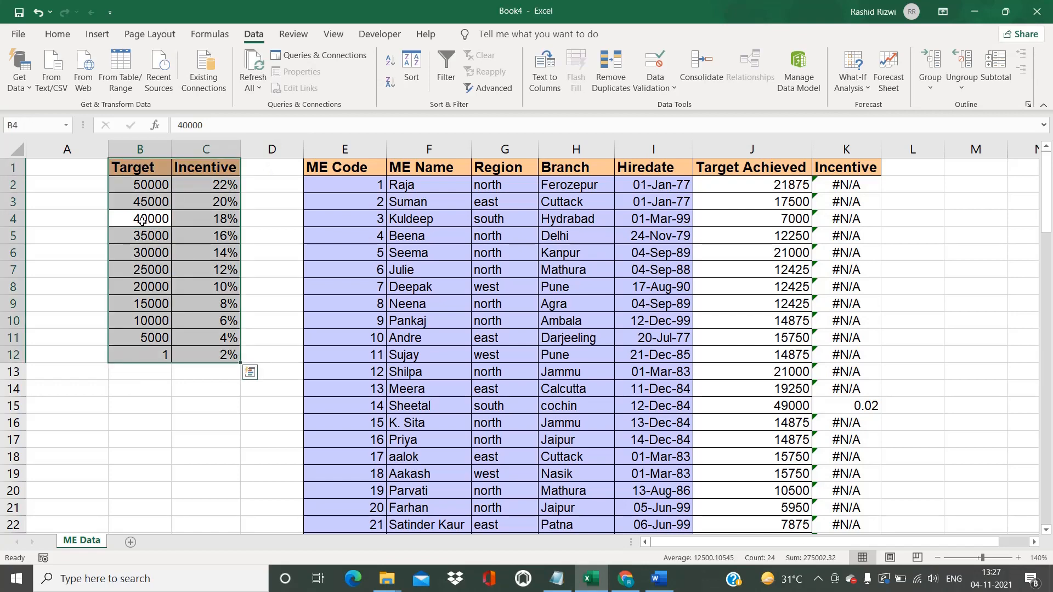
left_click(203, 228)
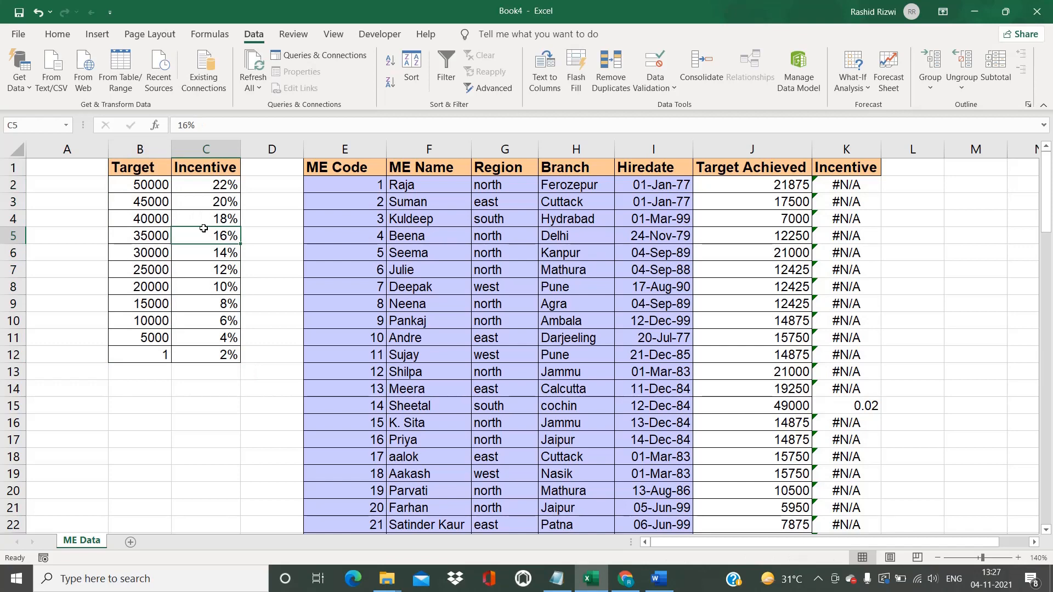
Step: Undo the descending sort of the slab table and review the function arguments of the VLOOKUP in K2
key("ctrl+z")
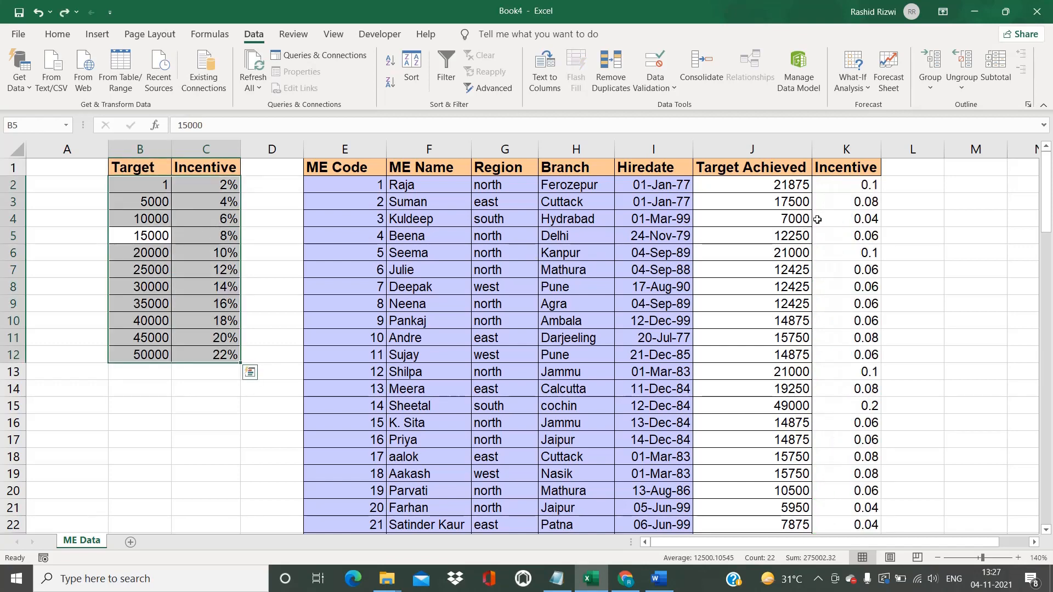
left_click(859, 186)
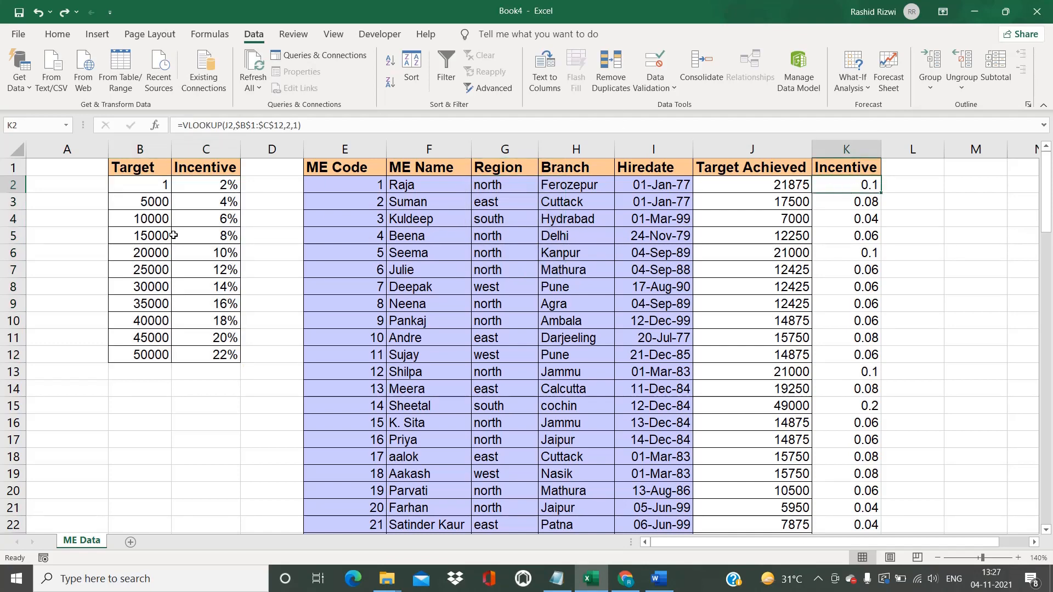
left_click(156, 126)
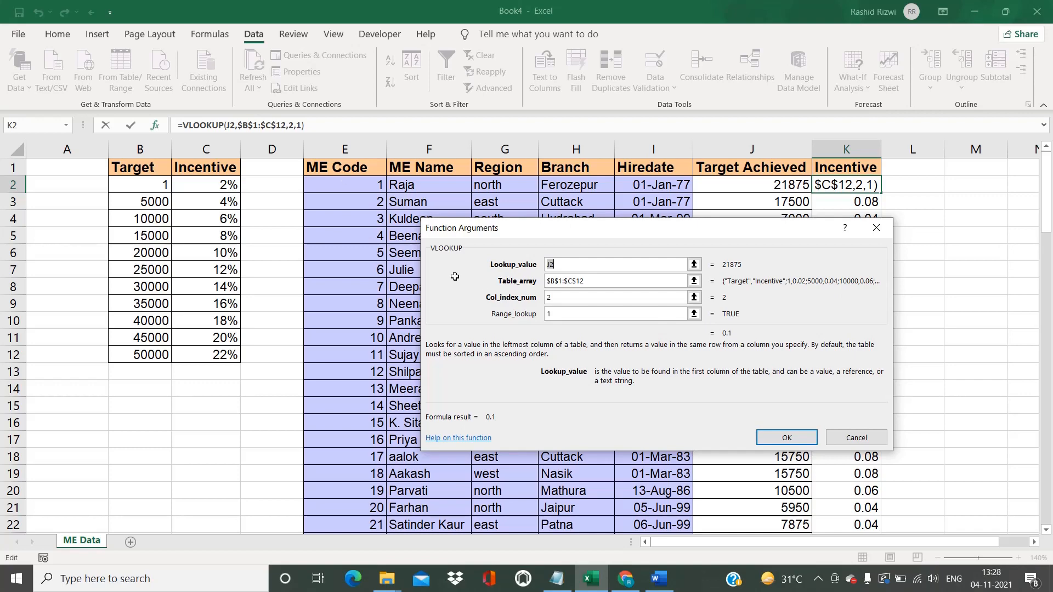
left_click(575, 264)
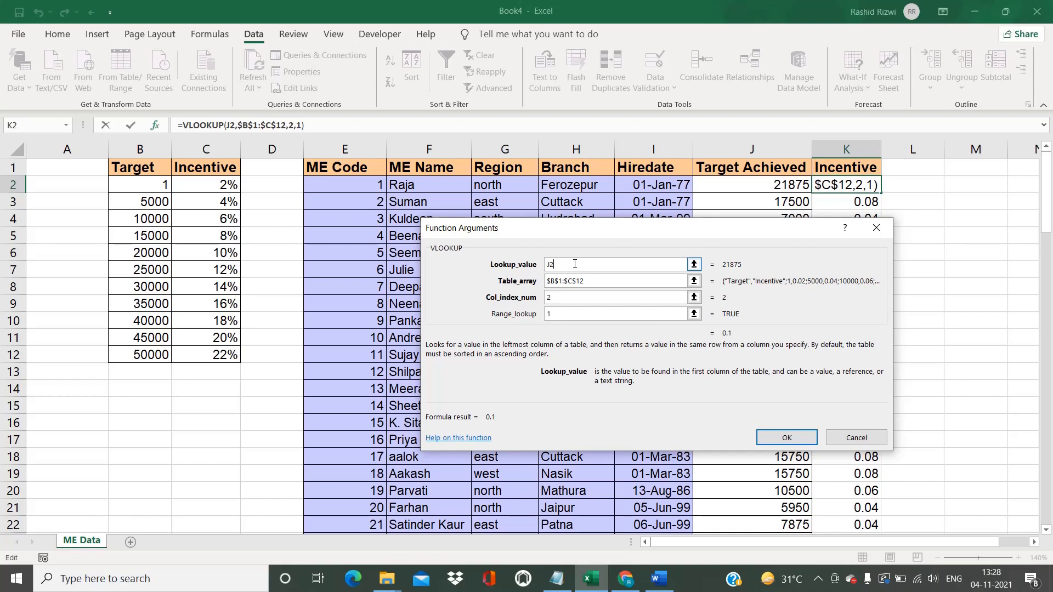
left_click(799, 440)
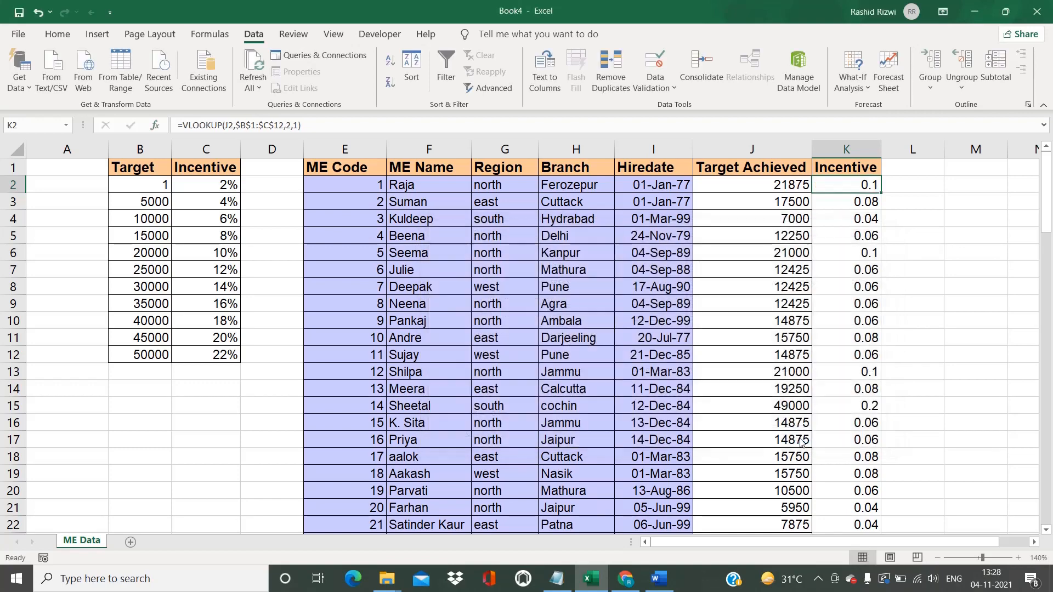
Step: Multiply the VLOOKUP in K2 by the Target Achieved value in J2 and fill the formula down the Incentive column
double_click(868, 184)
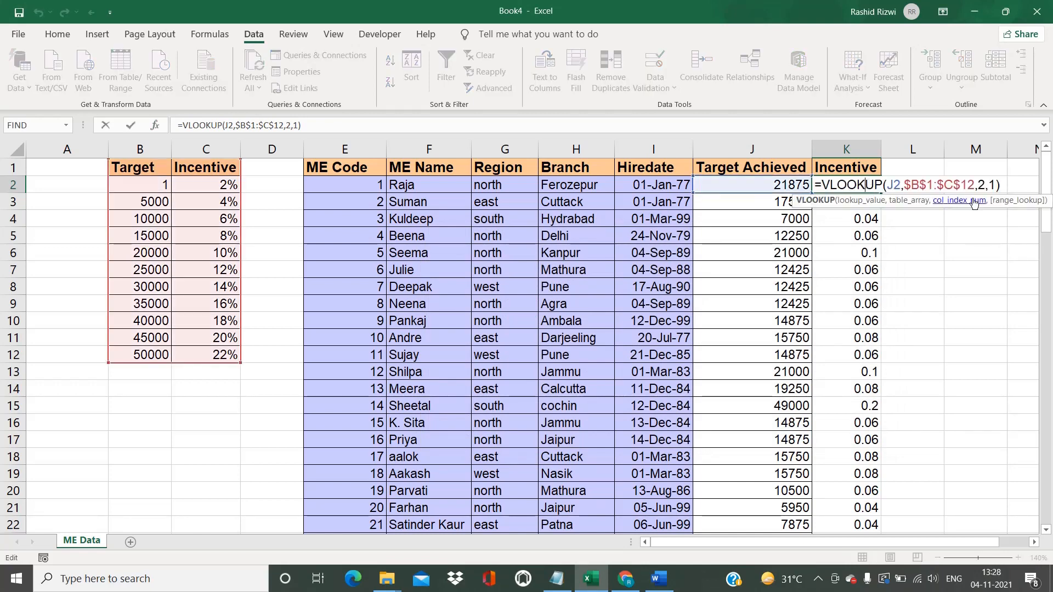
left_click(1001, 185)
type("*")
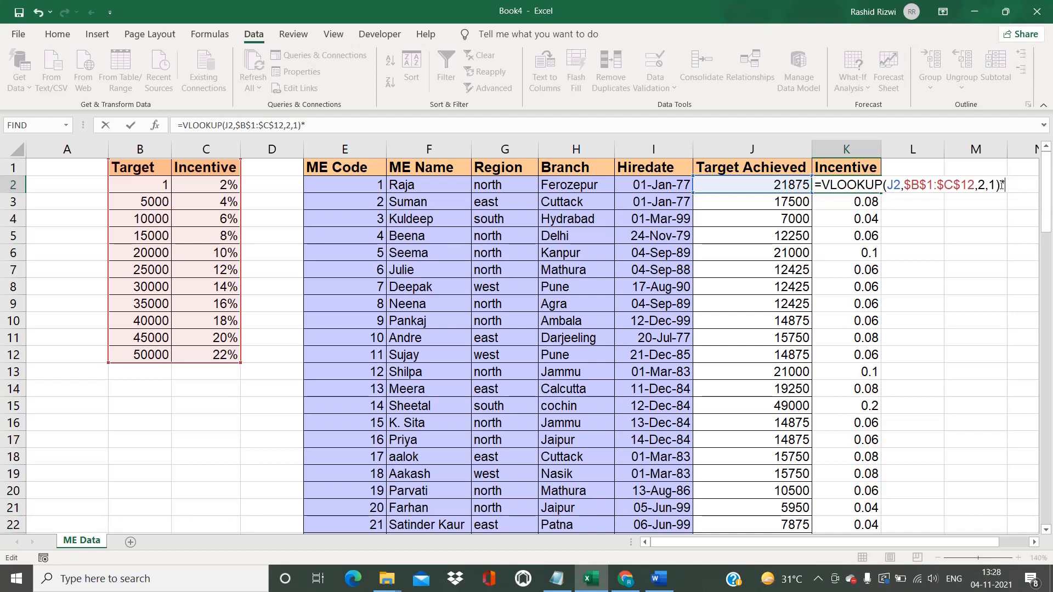
left_click(747, 188)
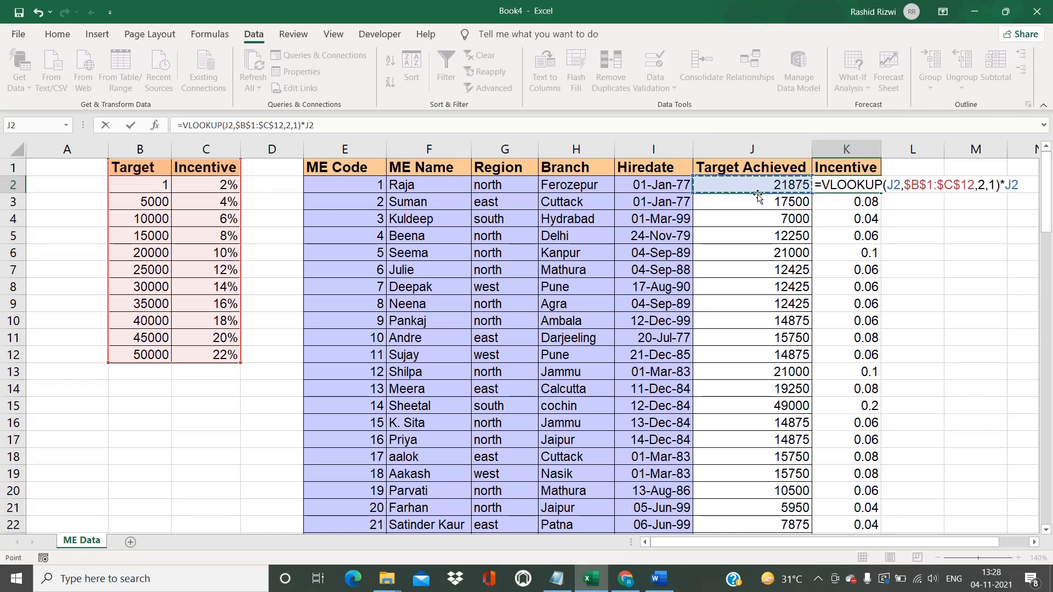
key("Return")
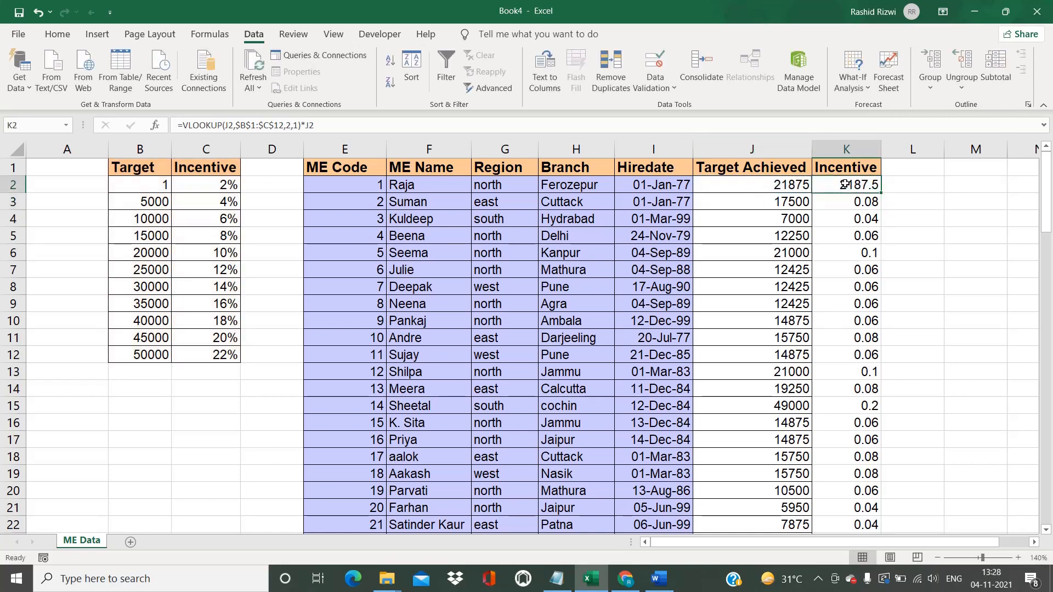
double_click(881, 193)
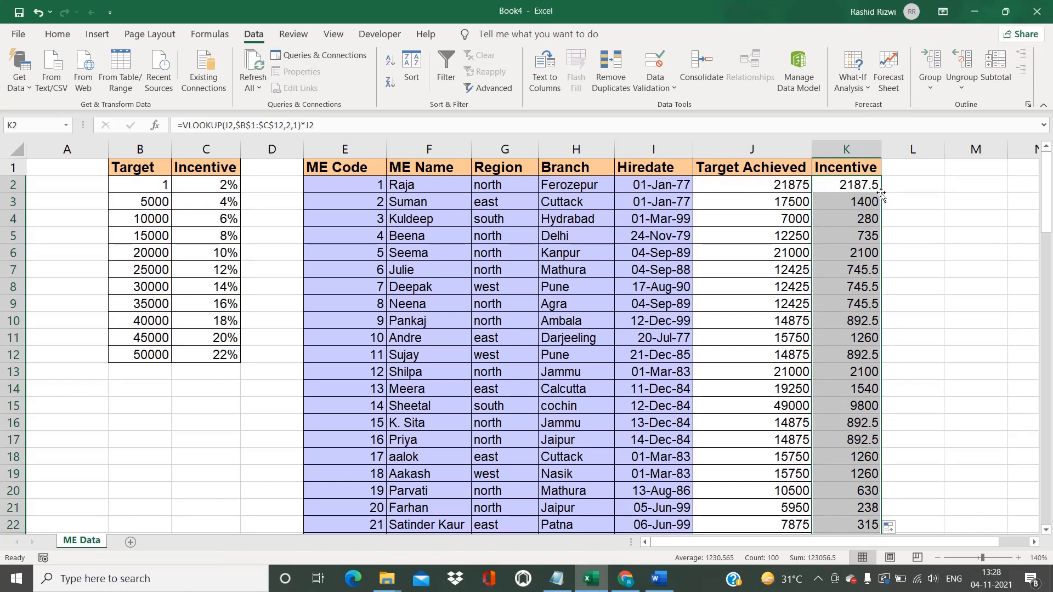
Step: Examine the K2 incentive formula, its slab table reference and its multiplication by J2, leaving the formula as it is
double_click(860, 186)
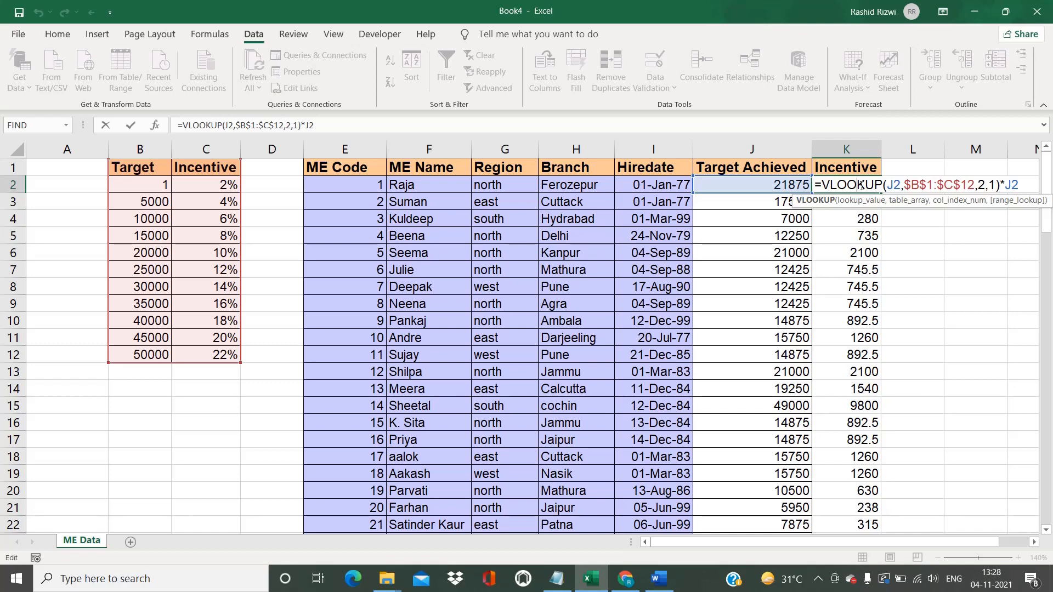
key("Return")
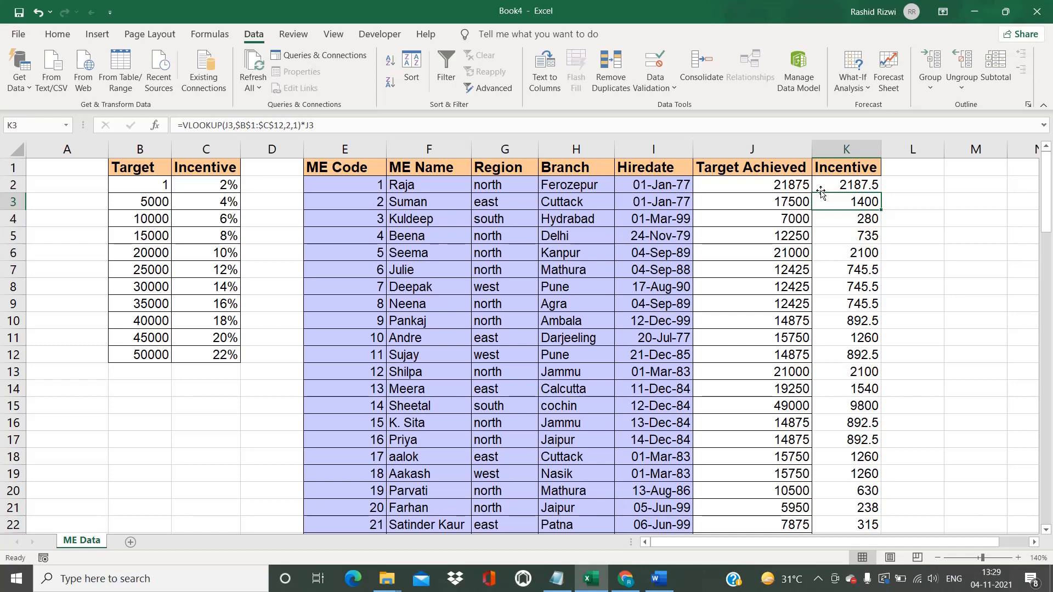
left_click(844, 187)
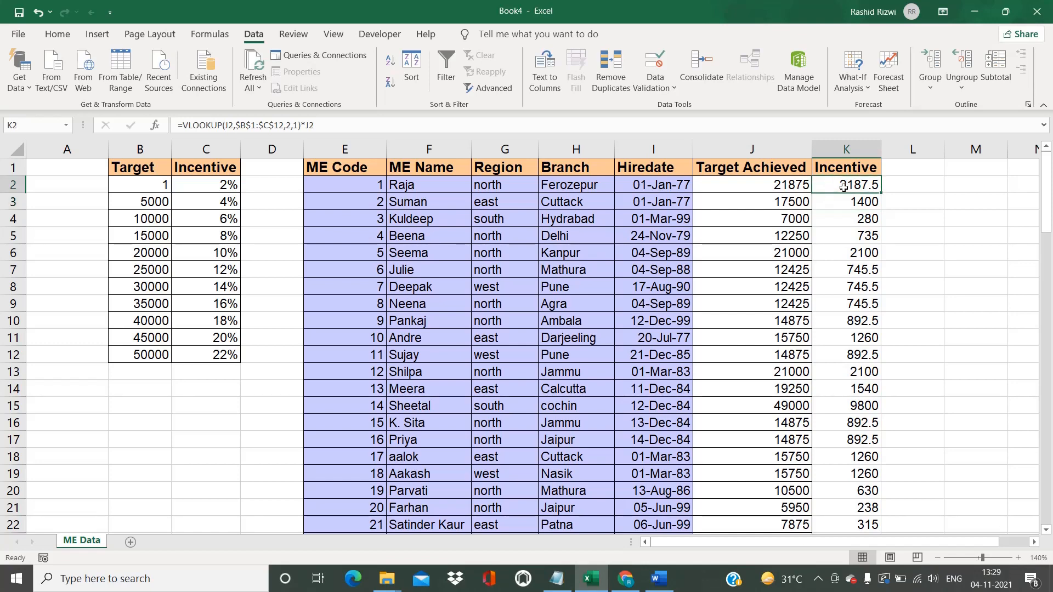
double_click(844, 187)
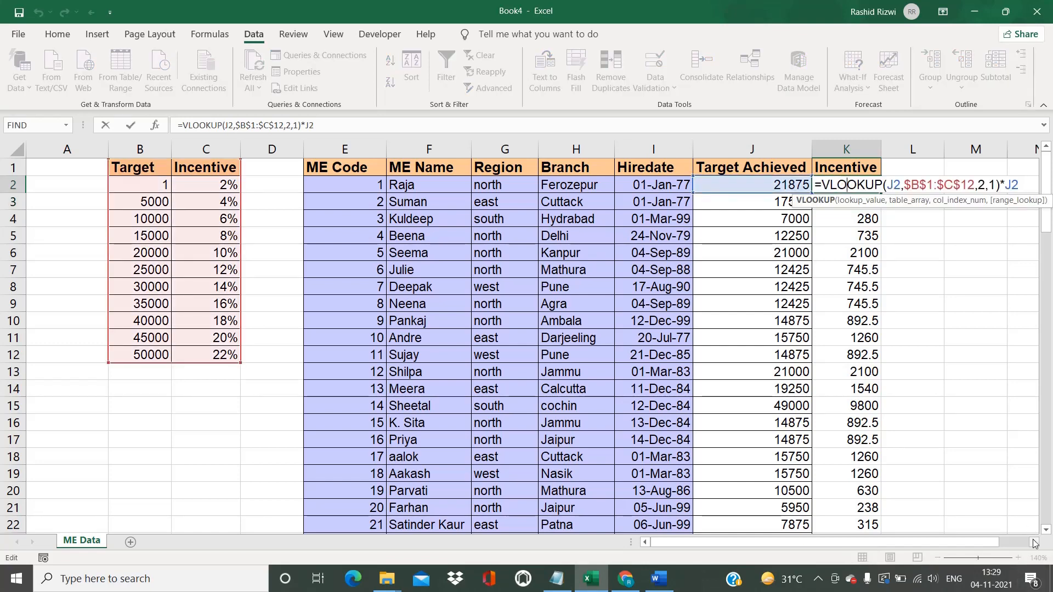
left_click(1034, 543)
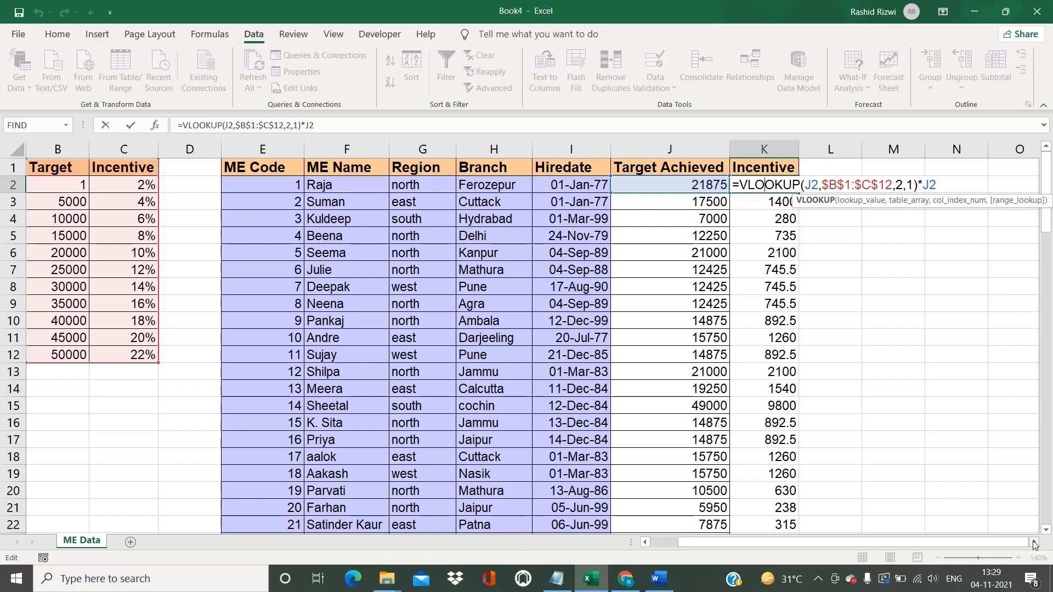
key("Return")
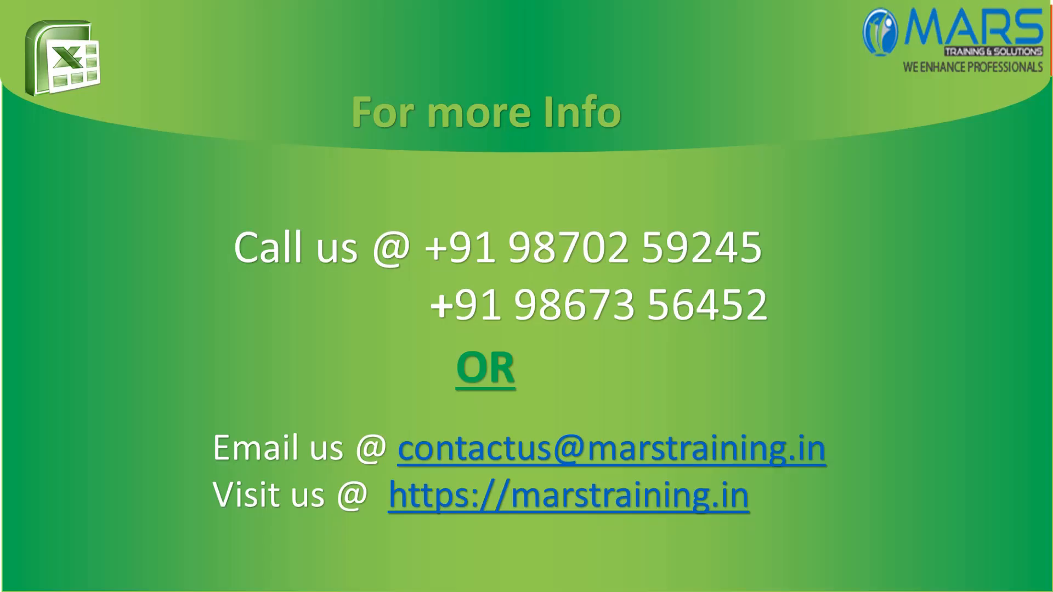